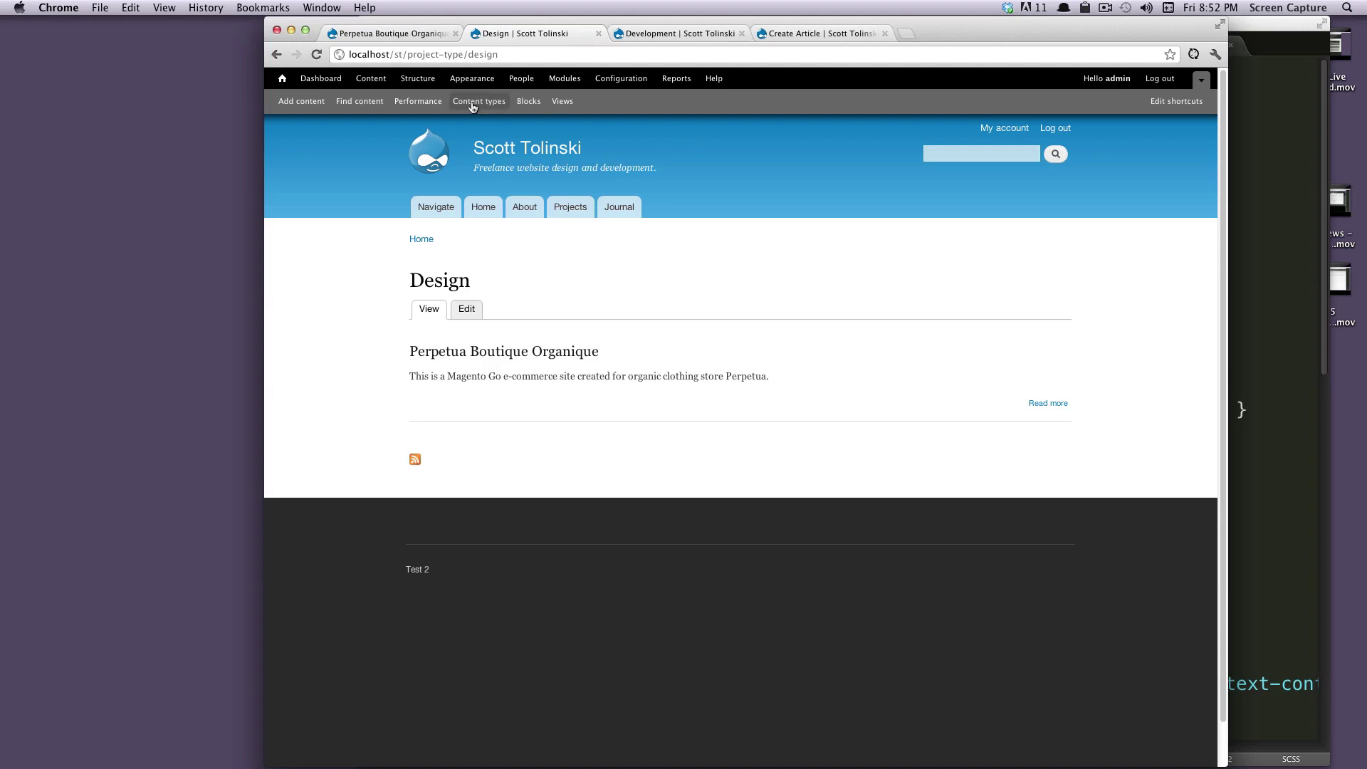
- Go to Structure > Taxonomy and list the Project Type terms, Design and Development
left_click(427, 79)
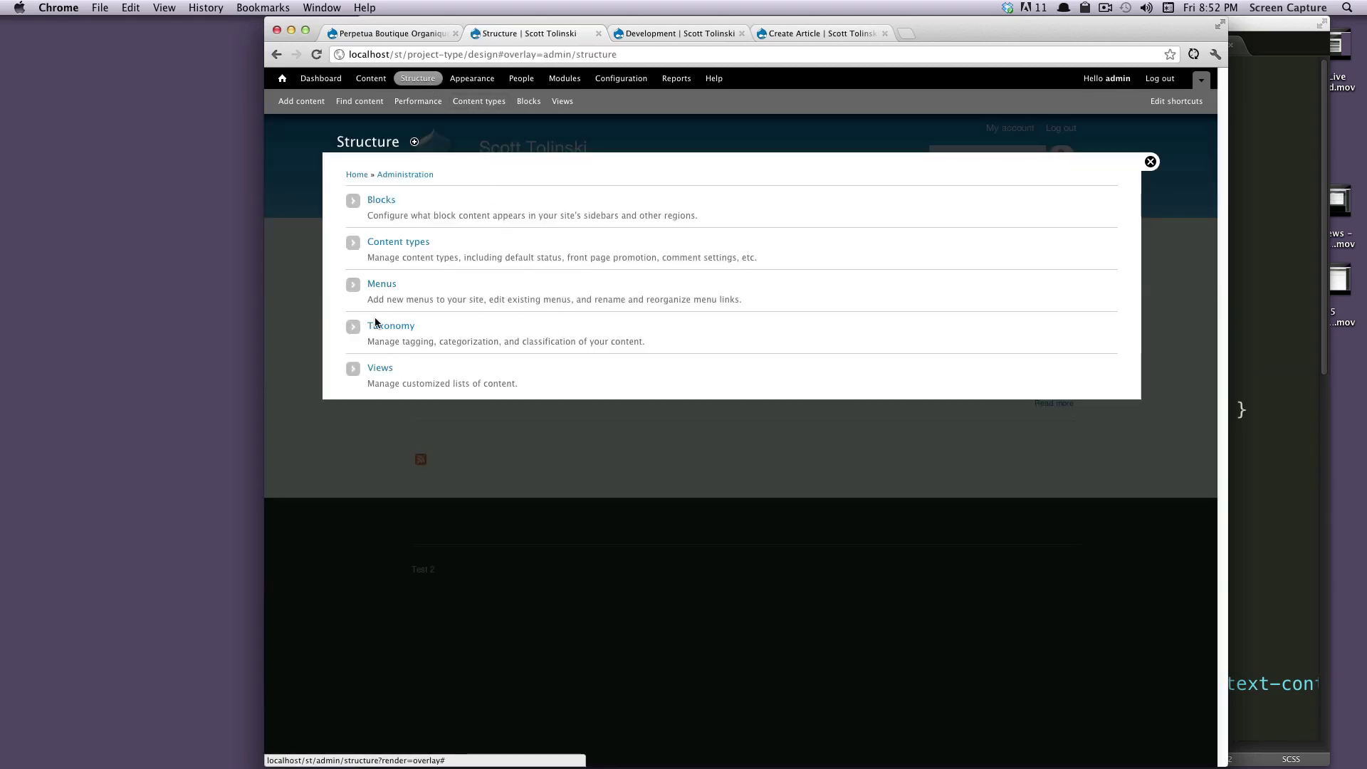
left_click(377, 326)
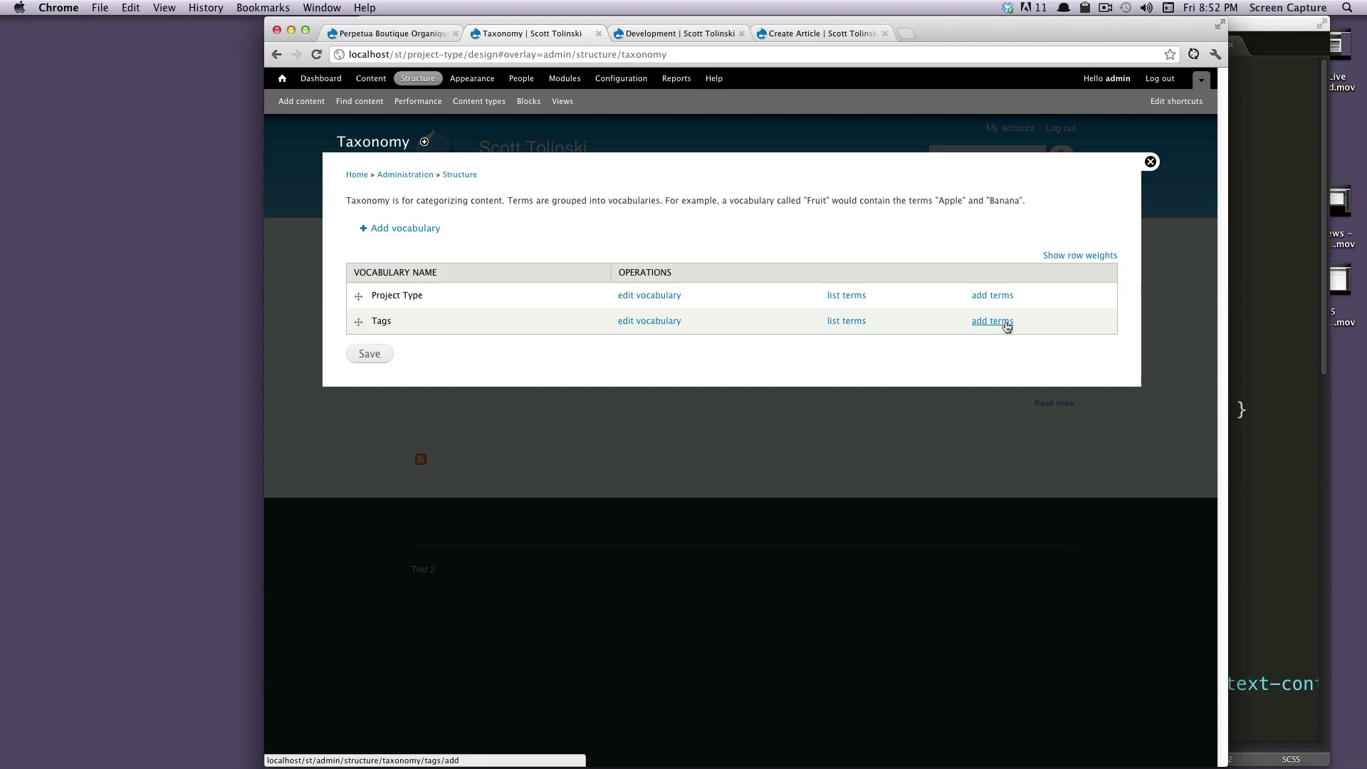
left_click(848, 295)
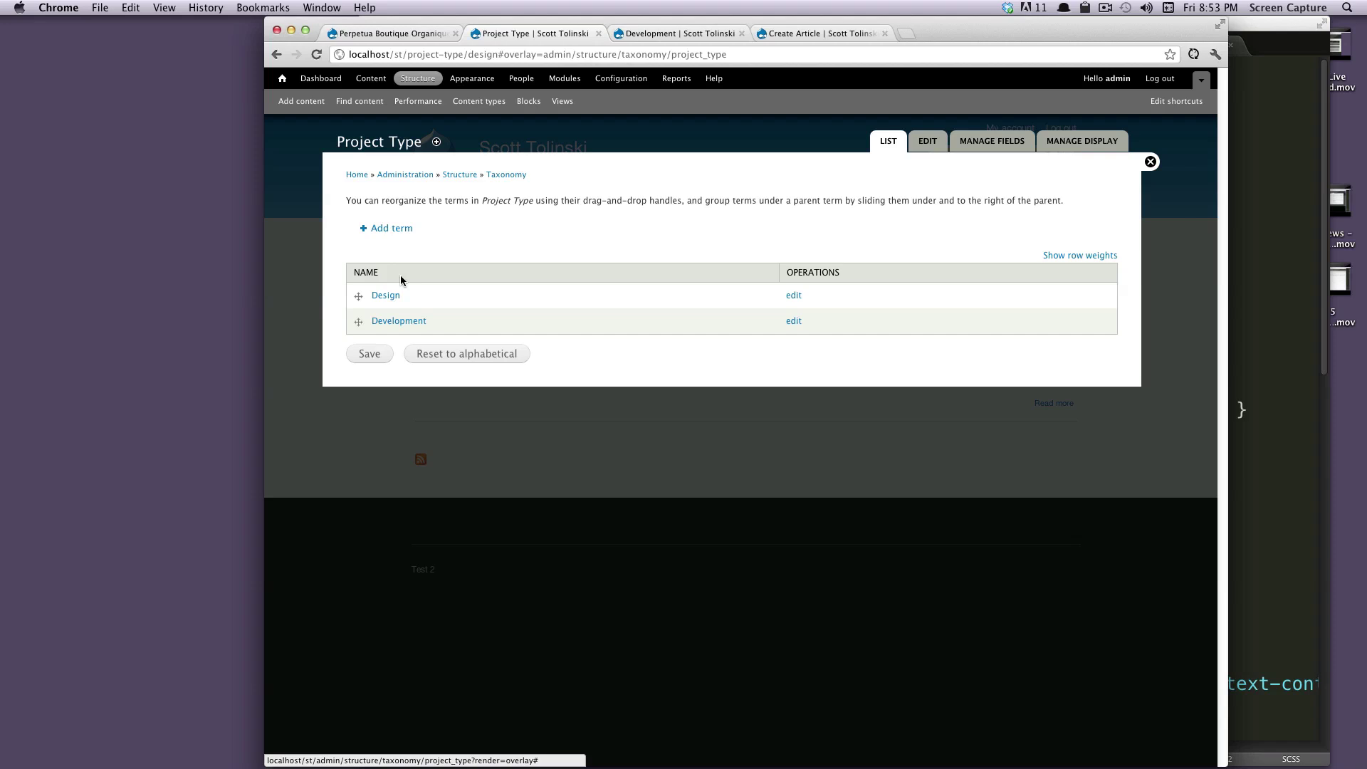
- Create a Project Type term named 'Drupal' with Development as its parent term
left_click(393, 229)
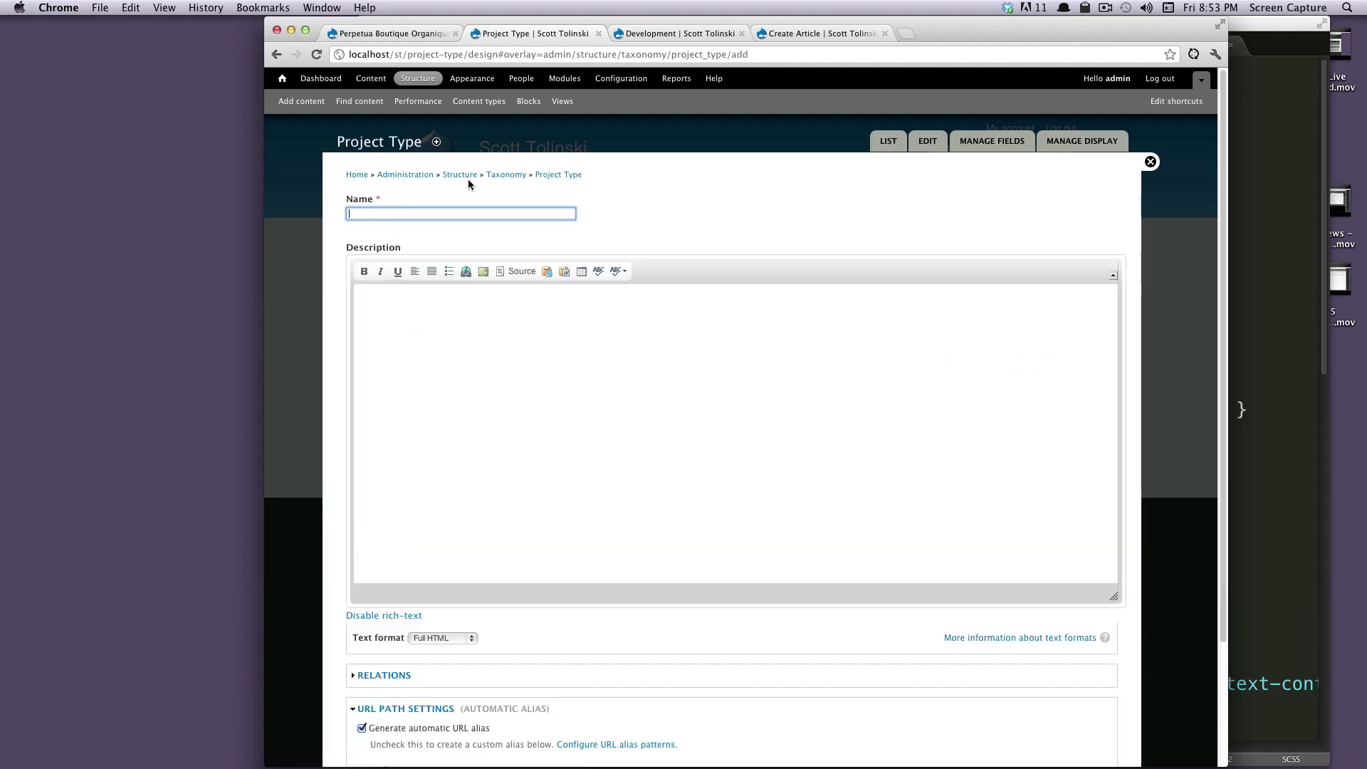
type("Drupal")
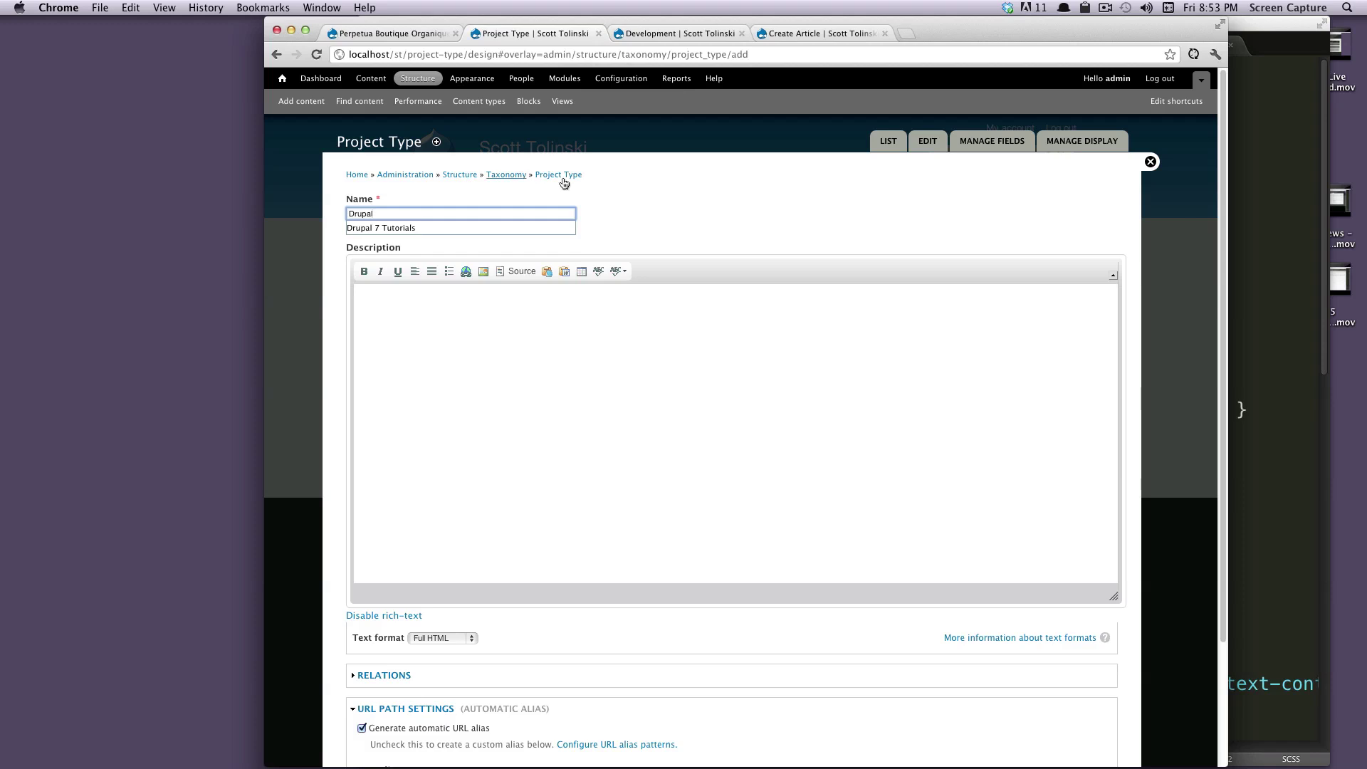
left_click(579, 386)
scroll(517, 570, "down", 3)
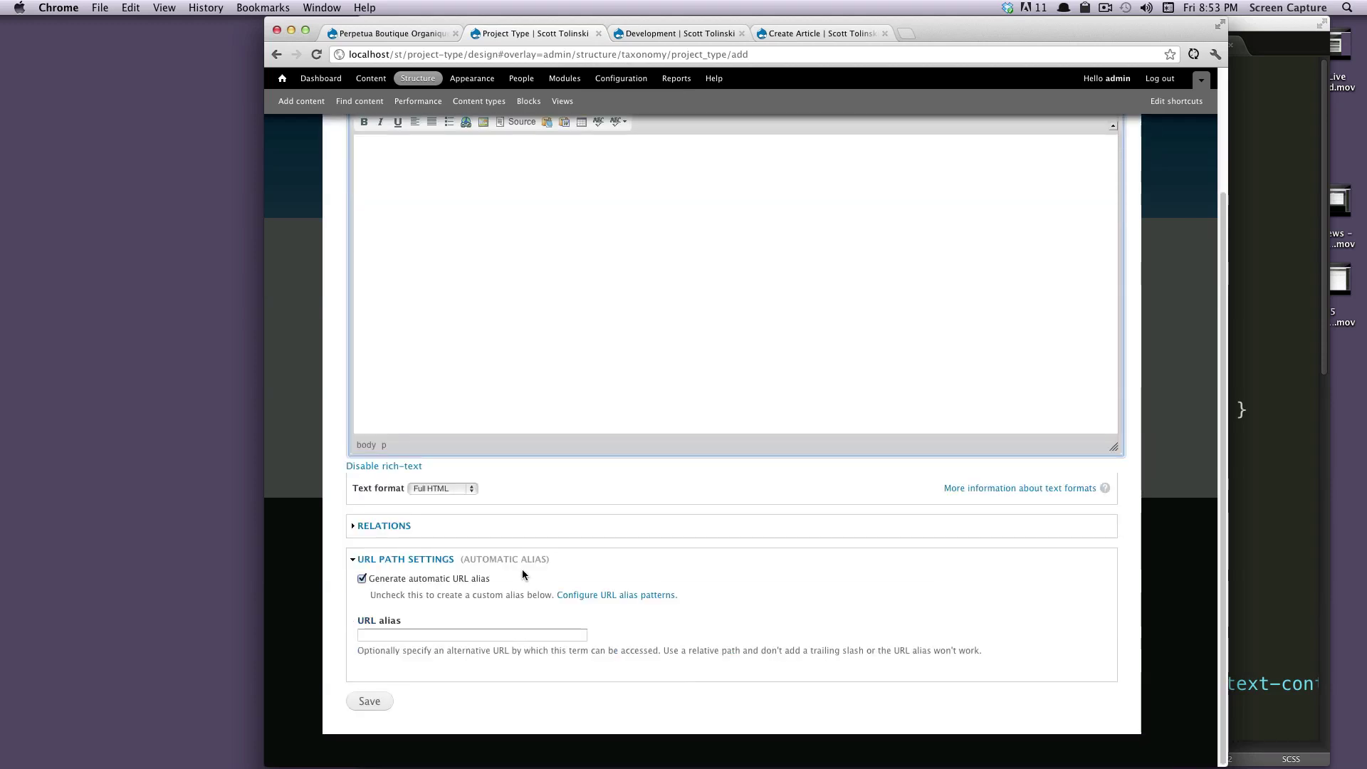
left_click(406, 529)
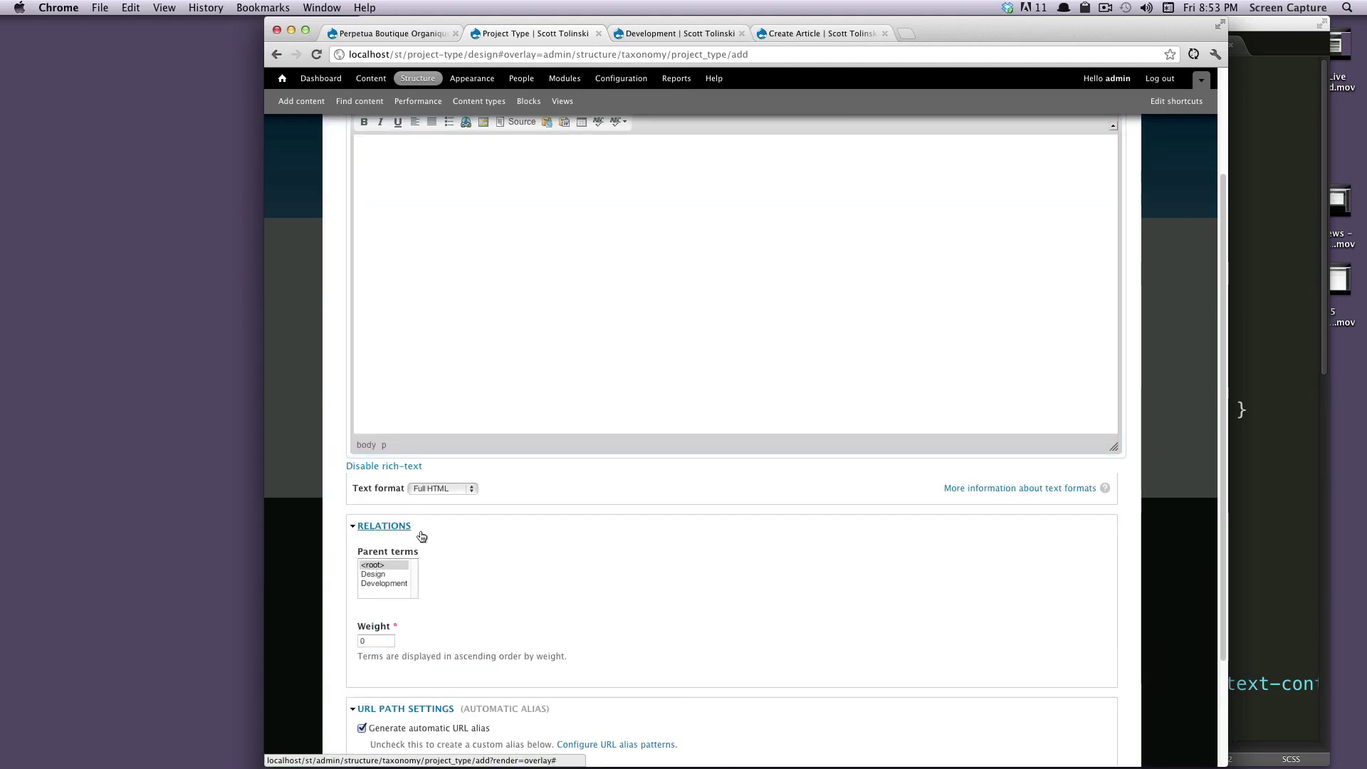
scroll(503, 557, "down", 3)
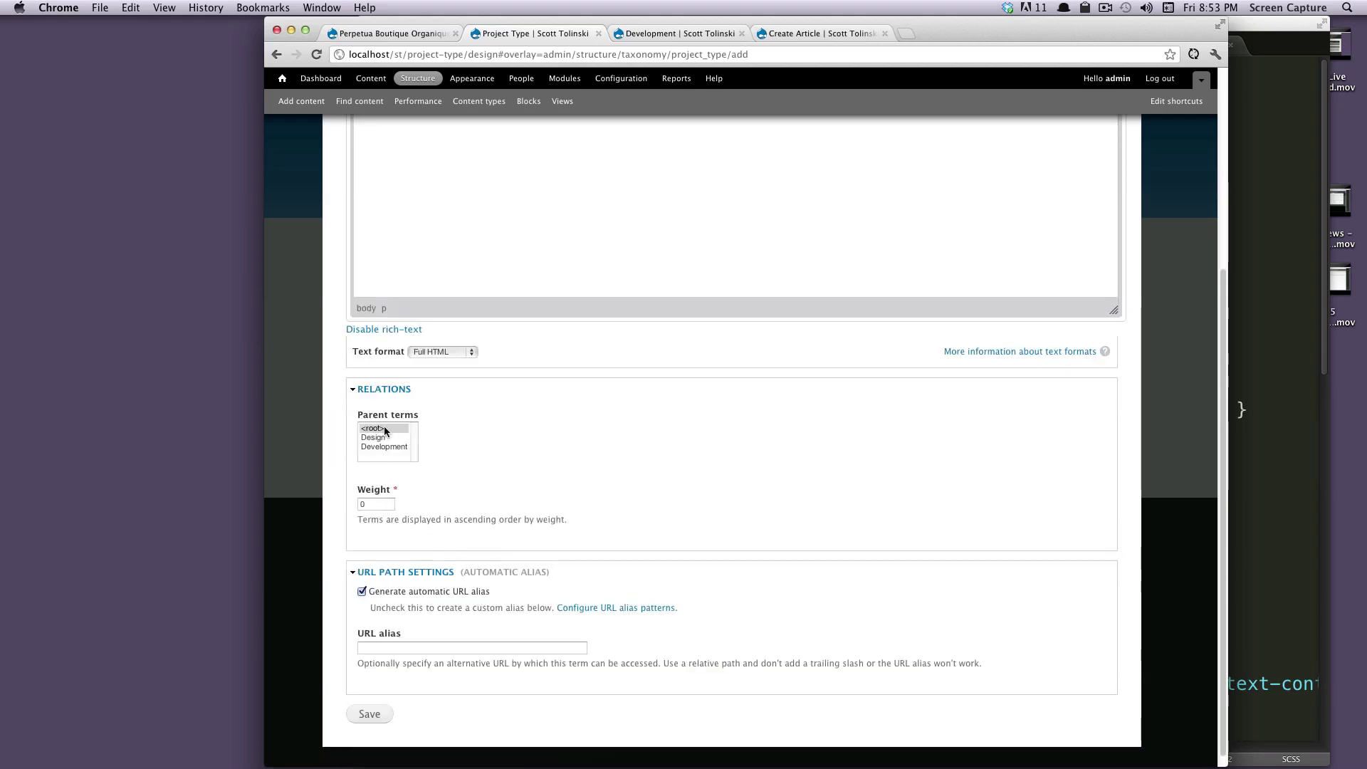
left_click(384, 447)
scroll(431, 450, "down", 1)
left_click(361, 703)
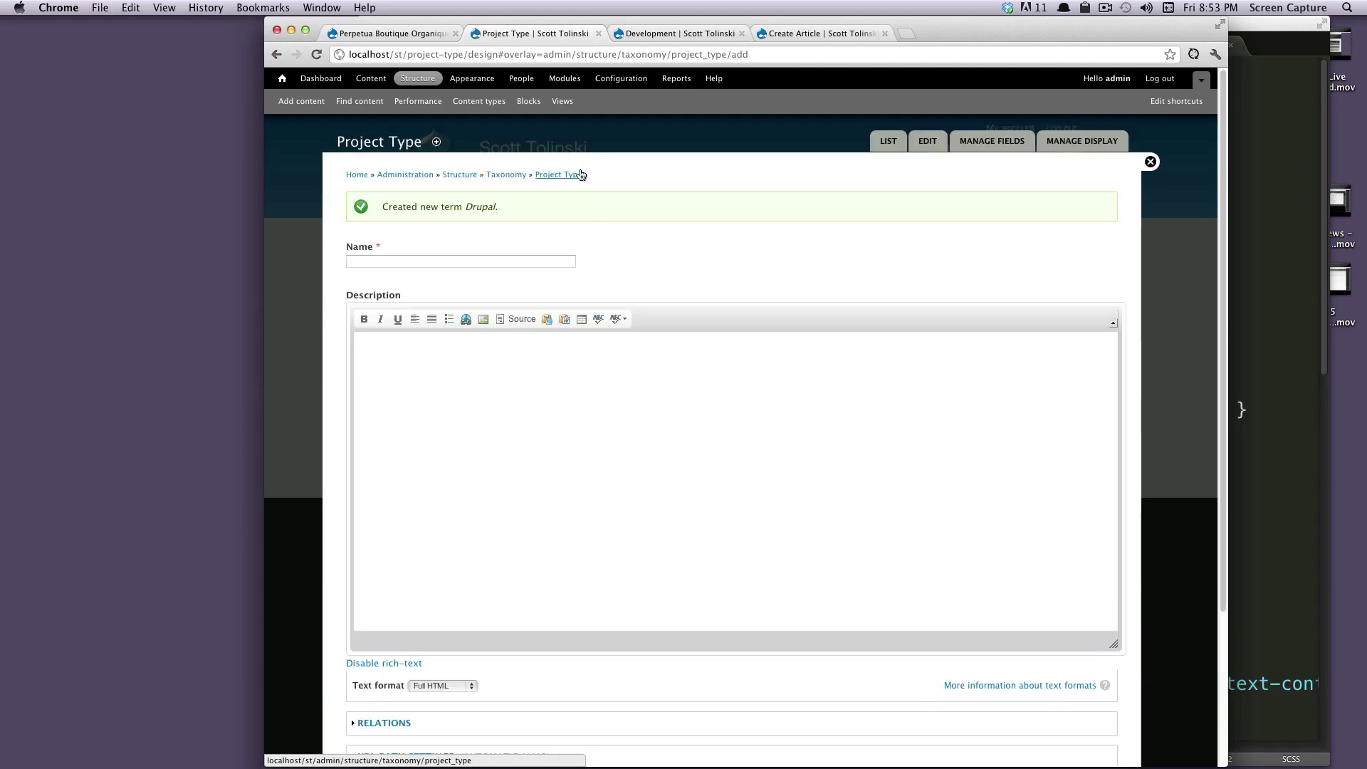
- Add and save a new Project Type term named 'Expression Engine'
left_click(555, 173)
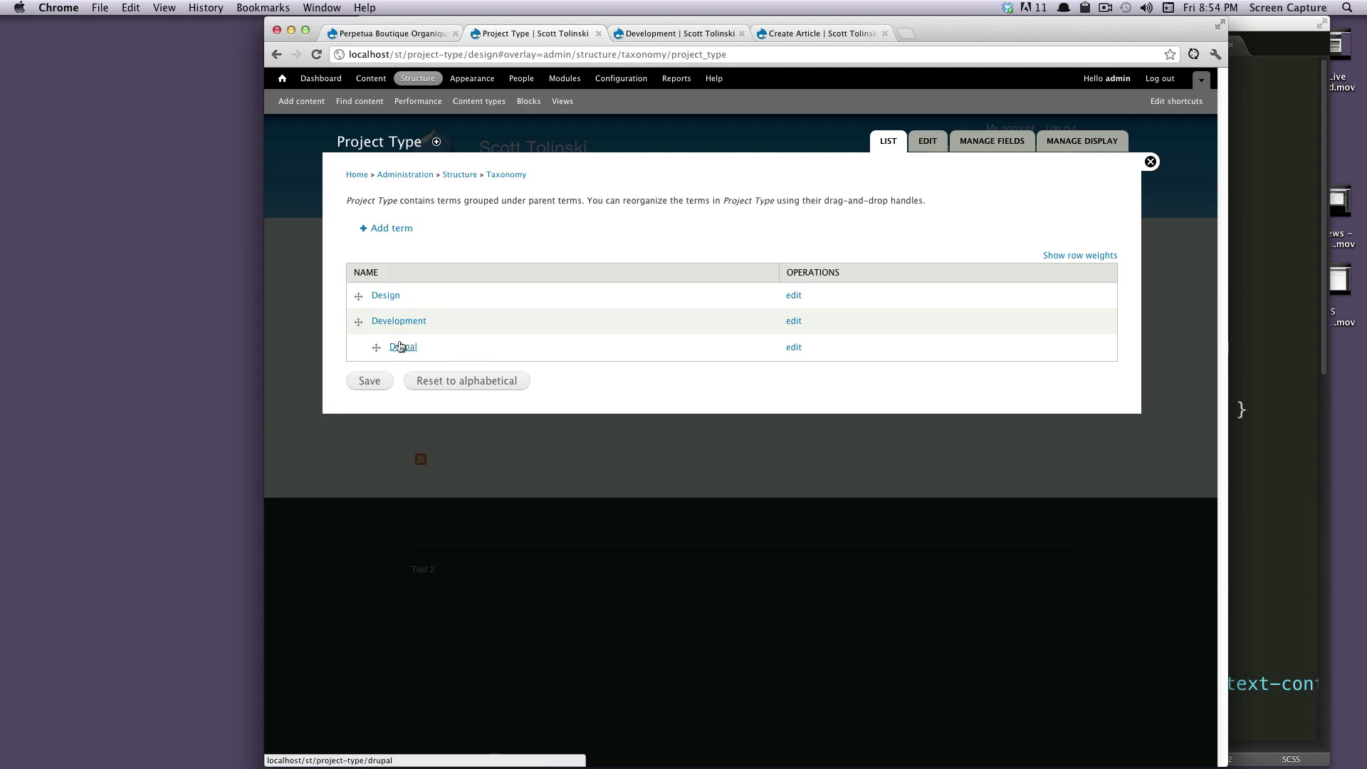
left_click(391, 228)
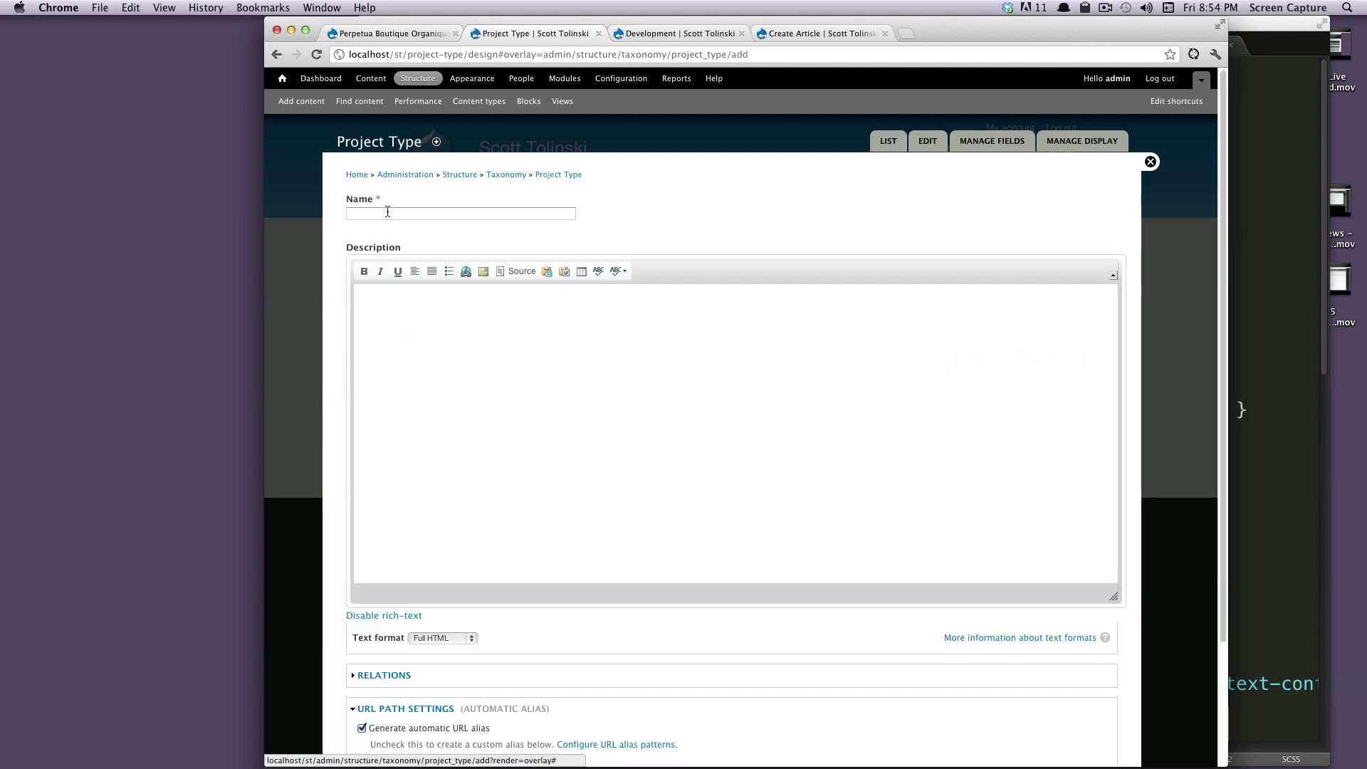
left_click(387, 213)
type("Exp")
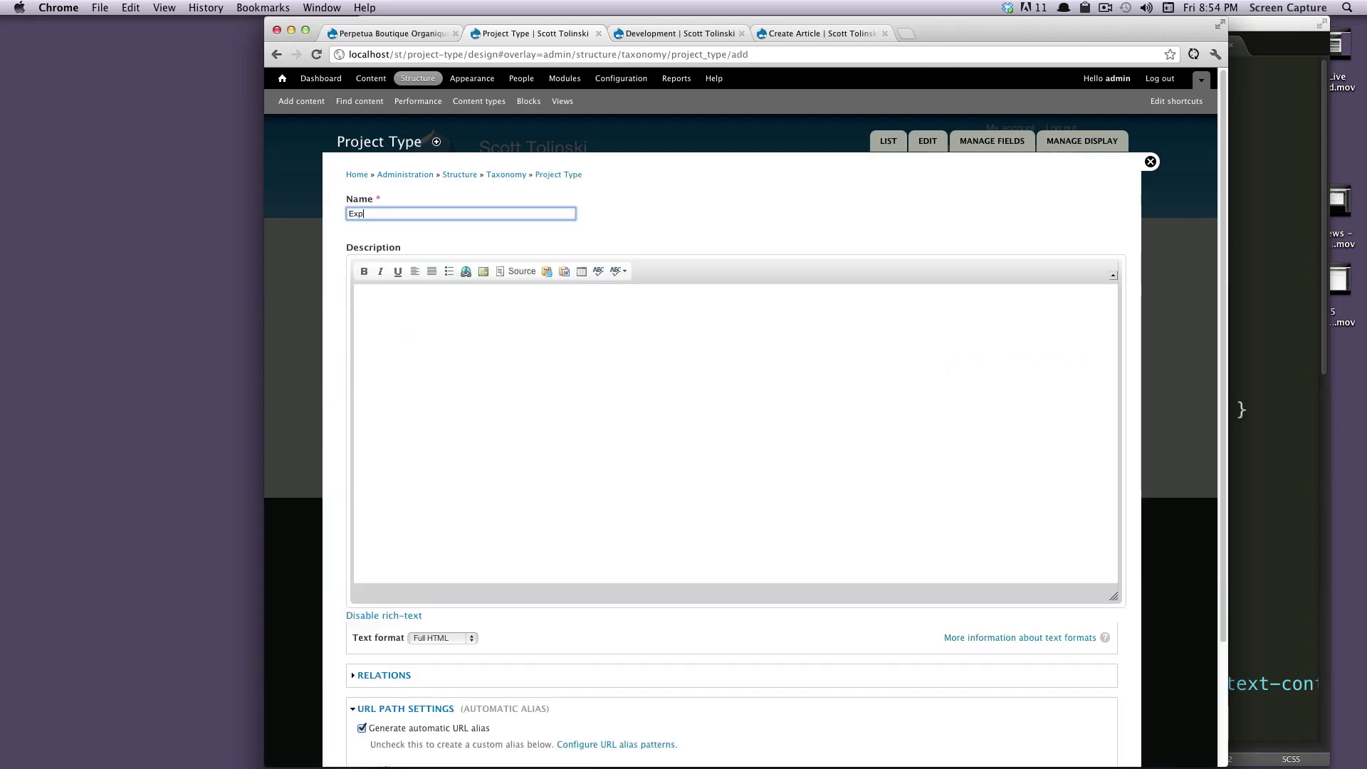
type("ression Engine")
scroll(403, 225, "down", 4)
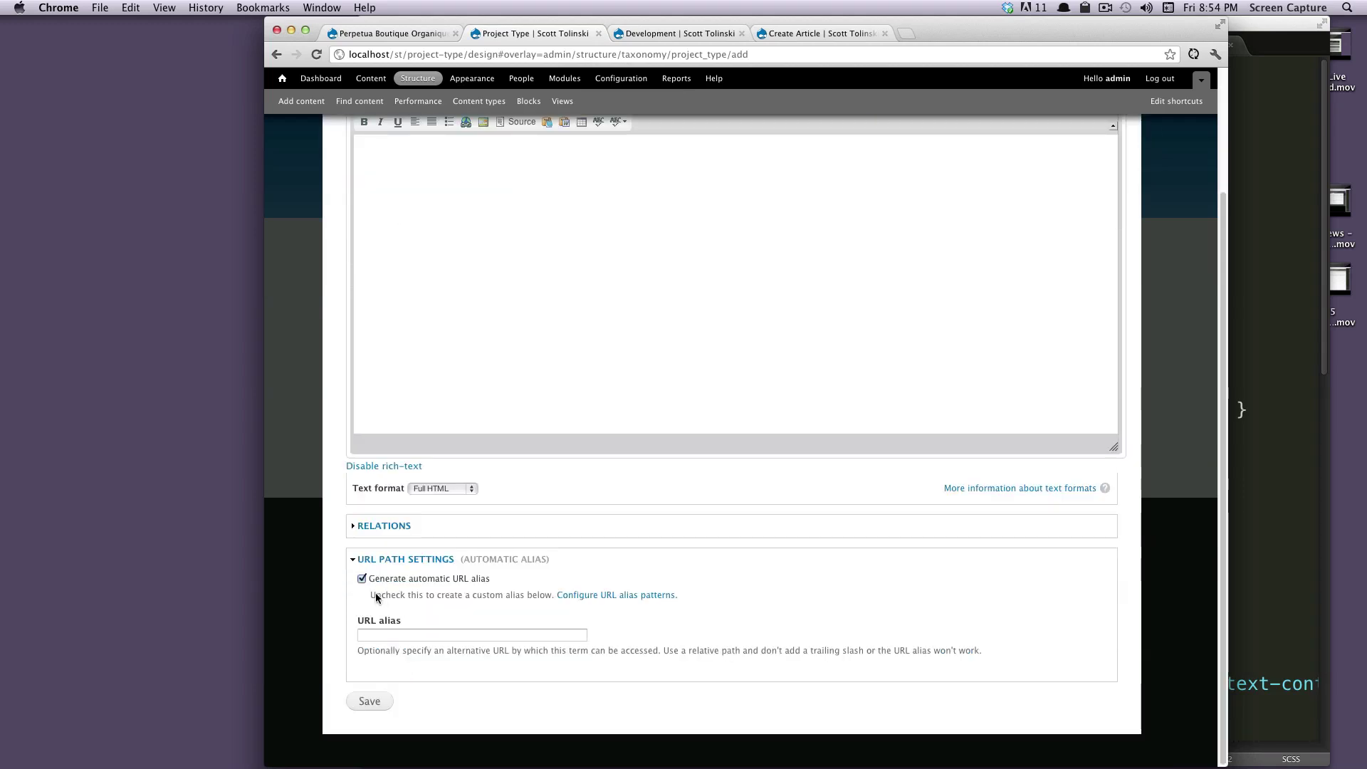
left_click(359, 695)
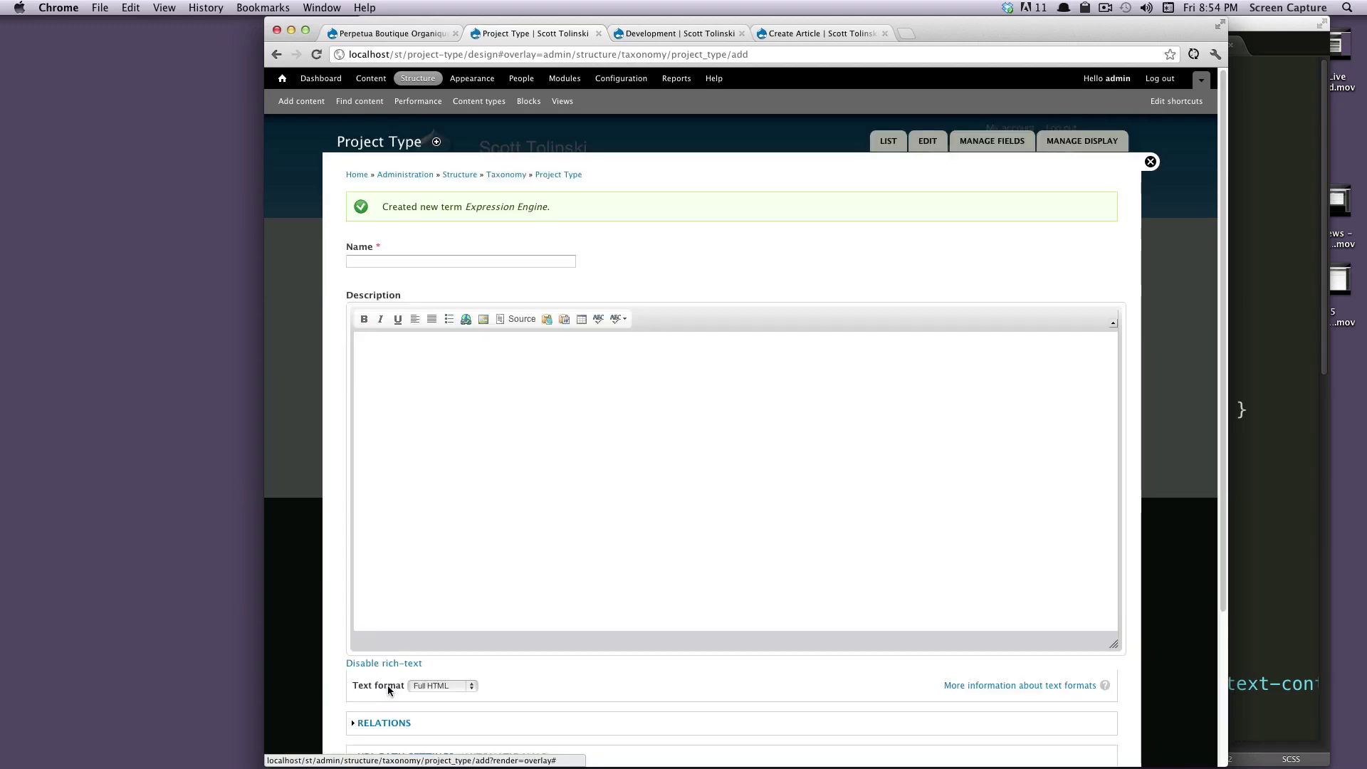
- Drag Expression Engine under Development in the term list and save the hierarchy
left_click(564, 174)
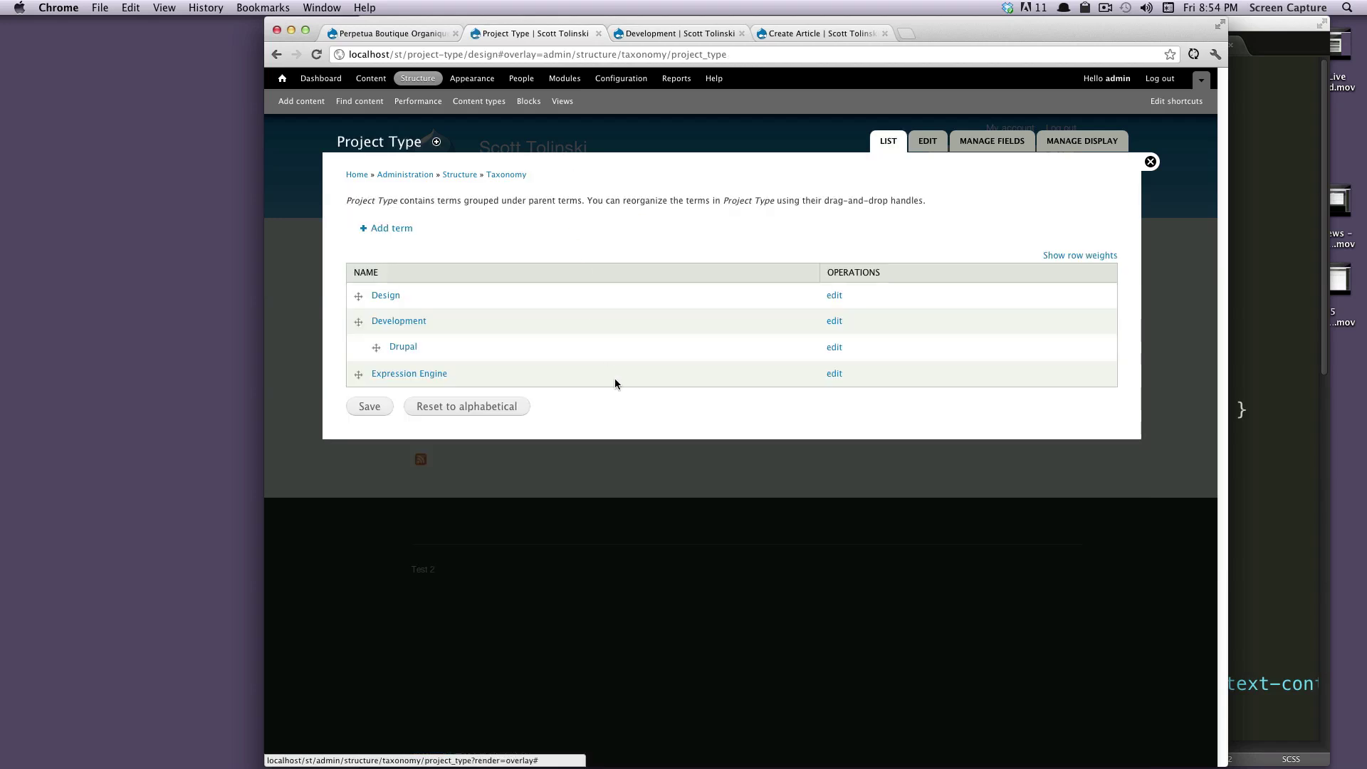
left_click(355, 376)
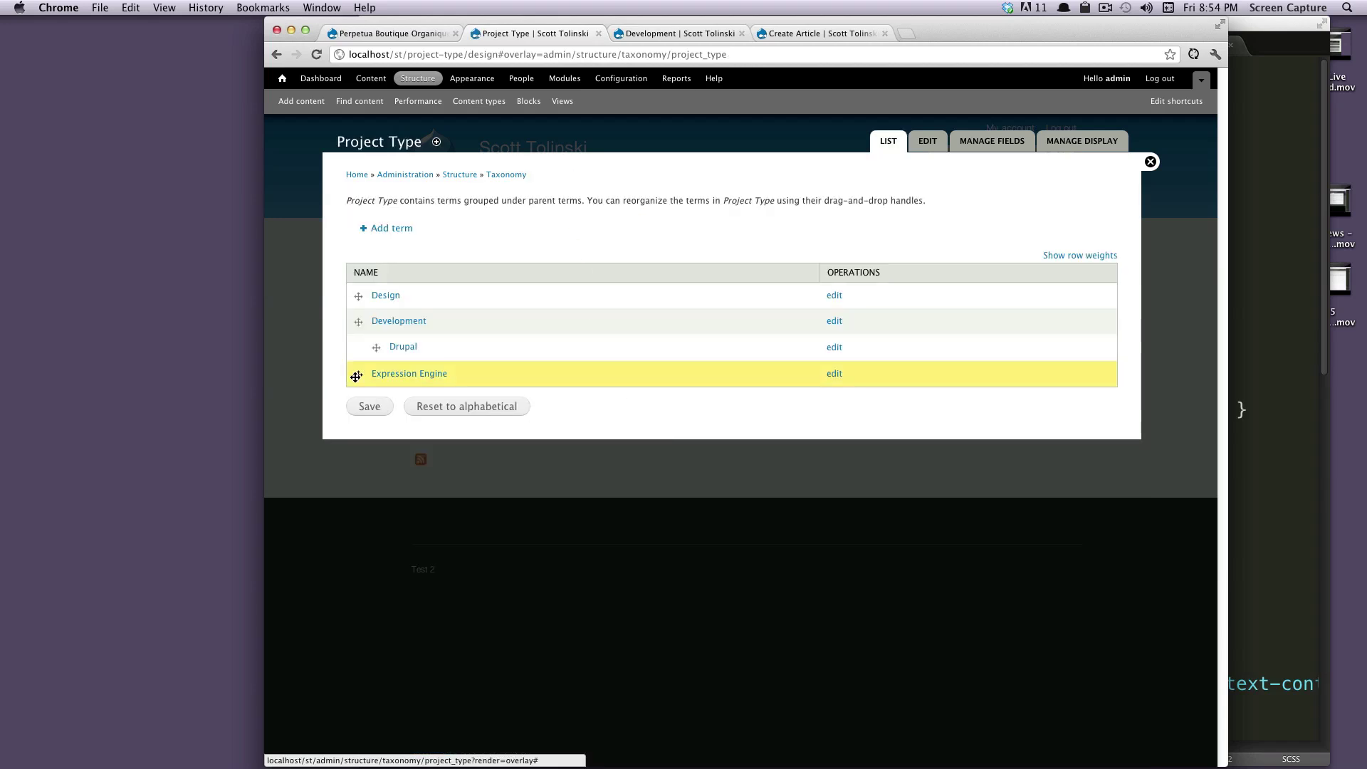
left_click_drag(356, 376, 386, 366)
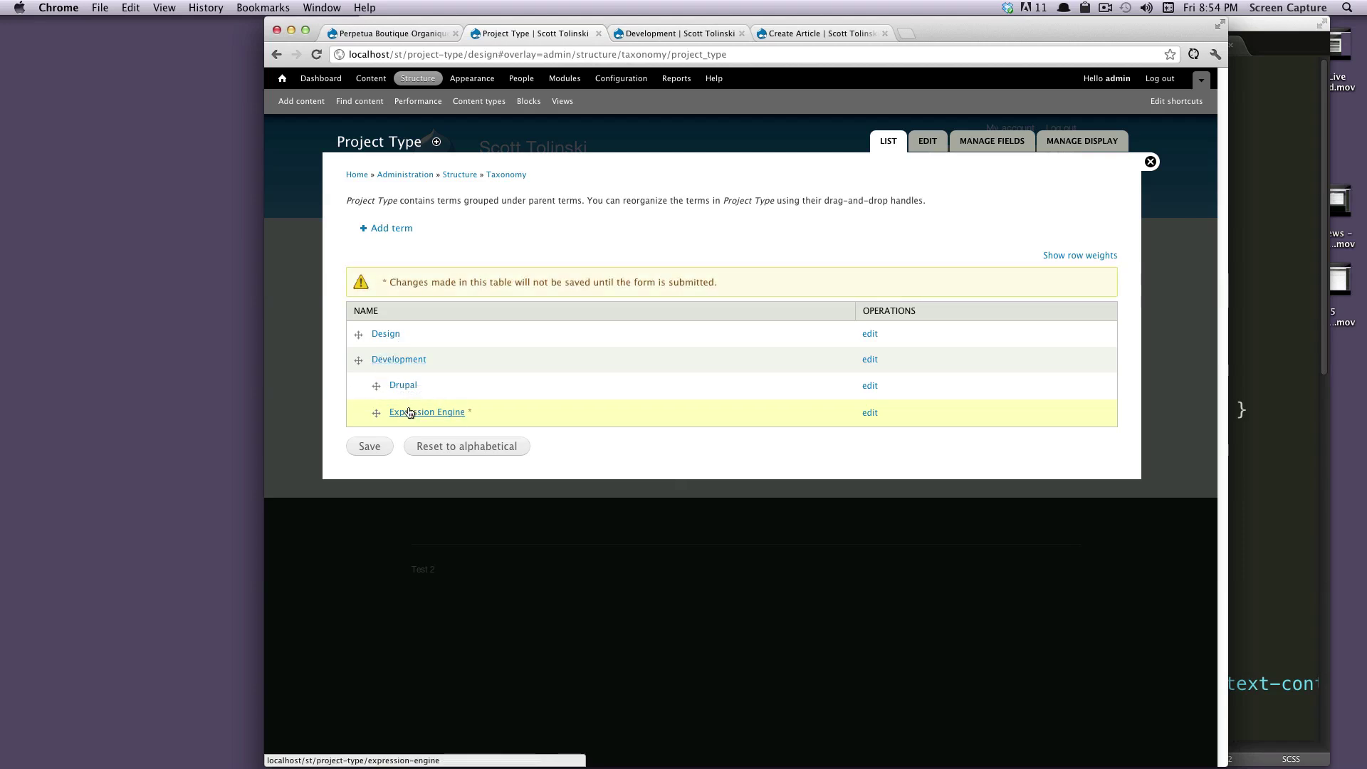
left_click(374, 452)
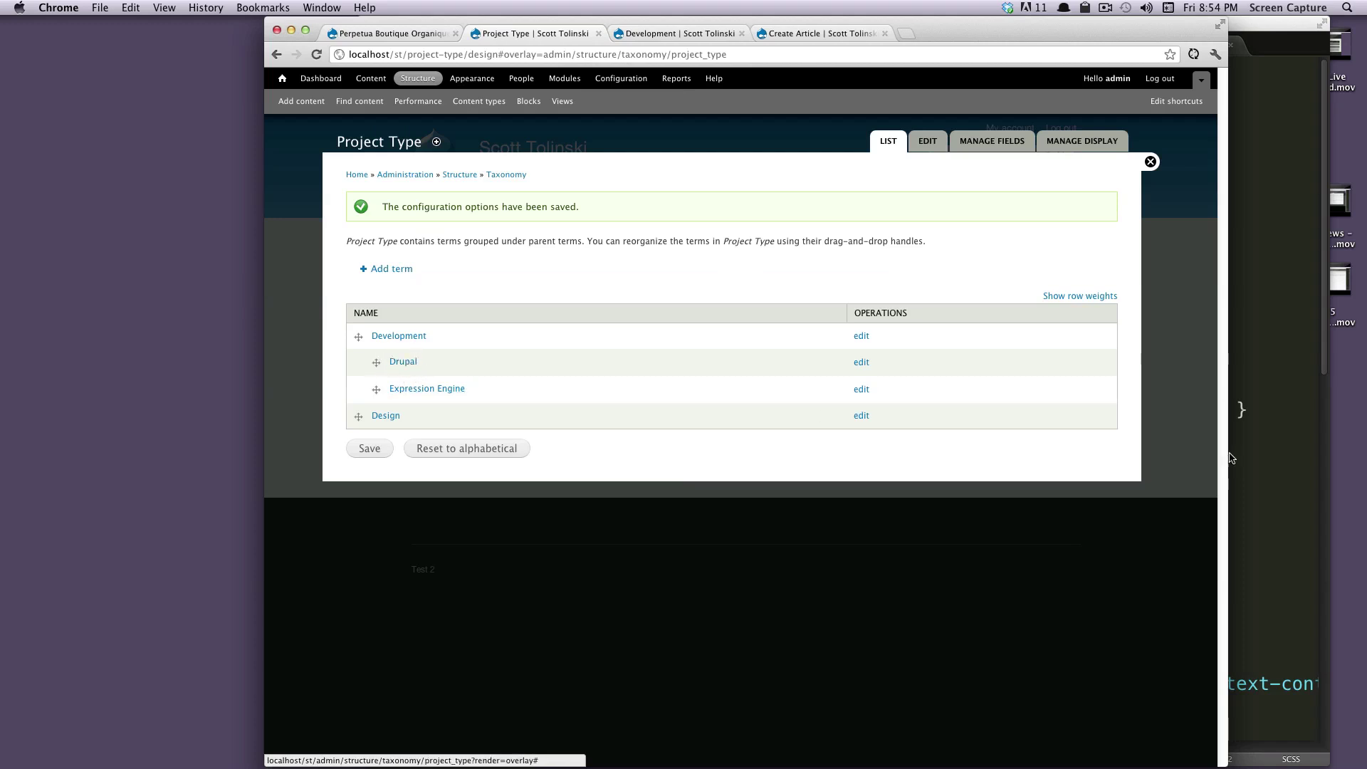
- Open the Drupal term's edit form and copy its project-type/drupal URL alias
left_click(861, 363)
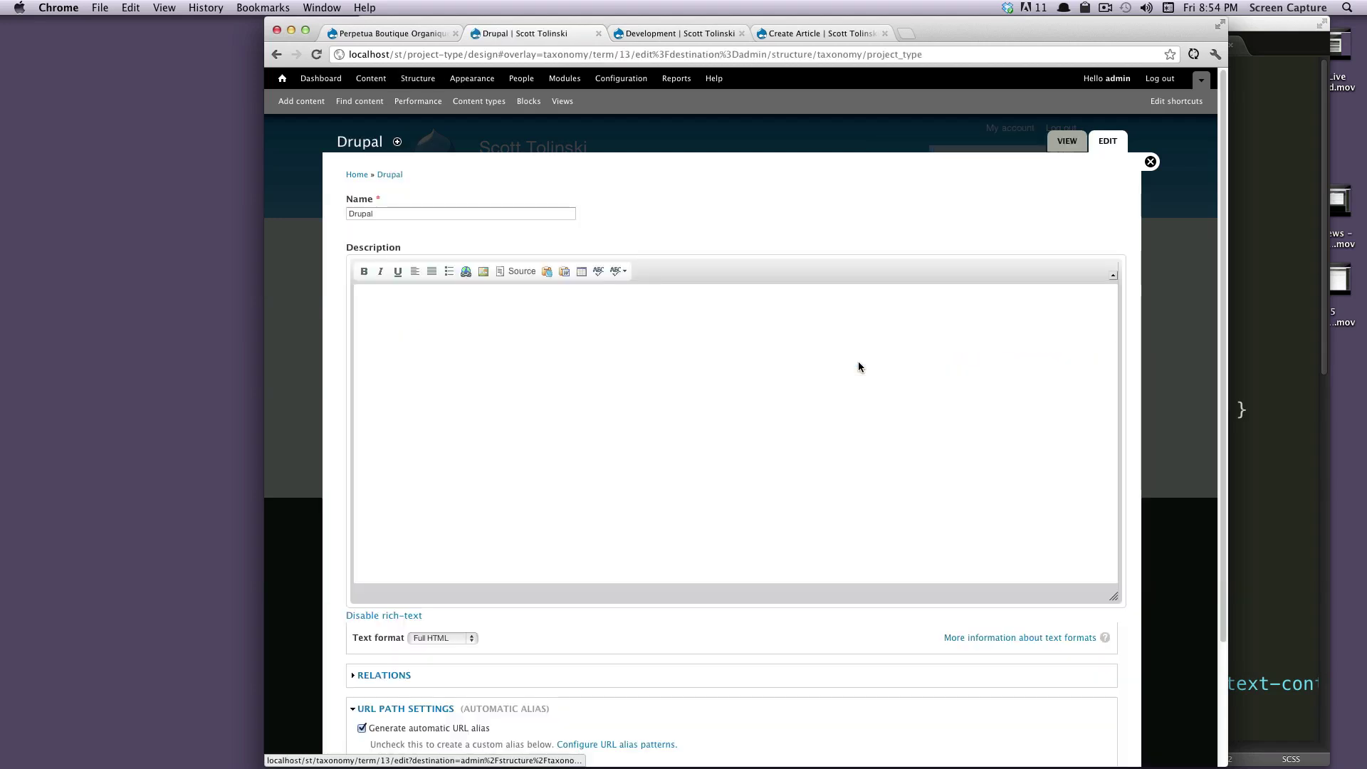
scroll(857, 361, "down", 5)
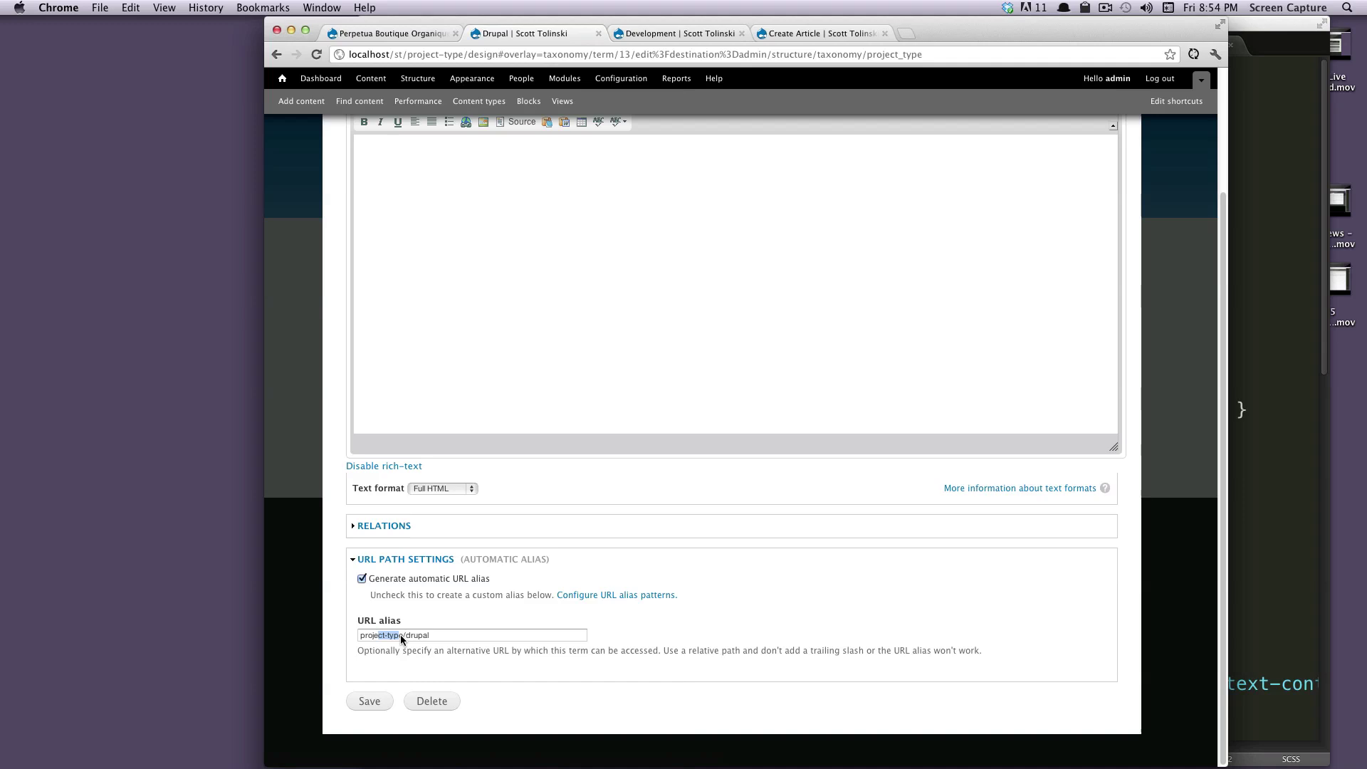
triple_click(434, 635)
key("super+c")
- Toggle the automatic URL alias off and back on, then return to the term list
left_click(475, 579)
left_click(450, 581)
scroll(416, 687, "up", 3)
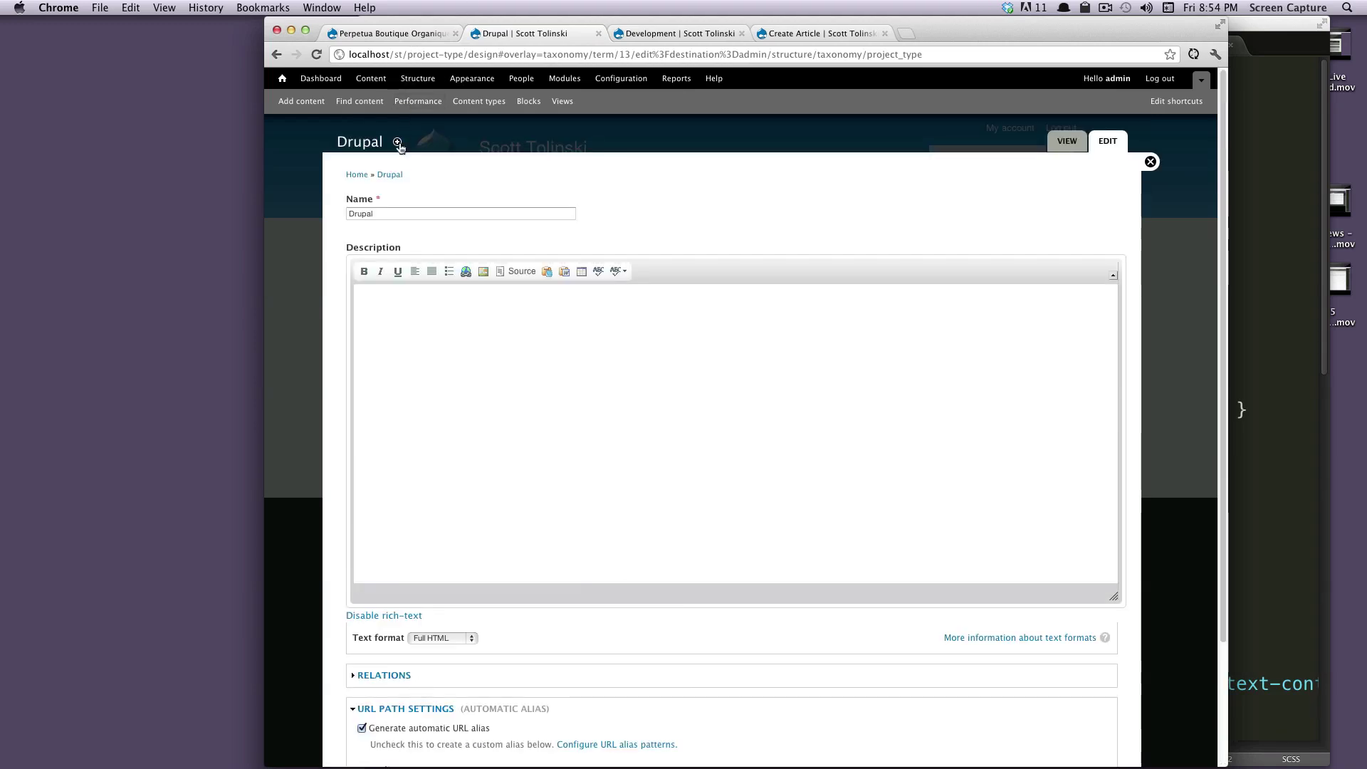
left_click(276, 54)
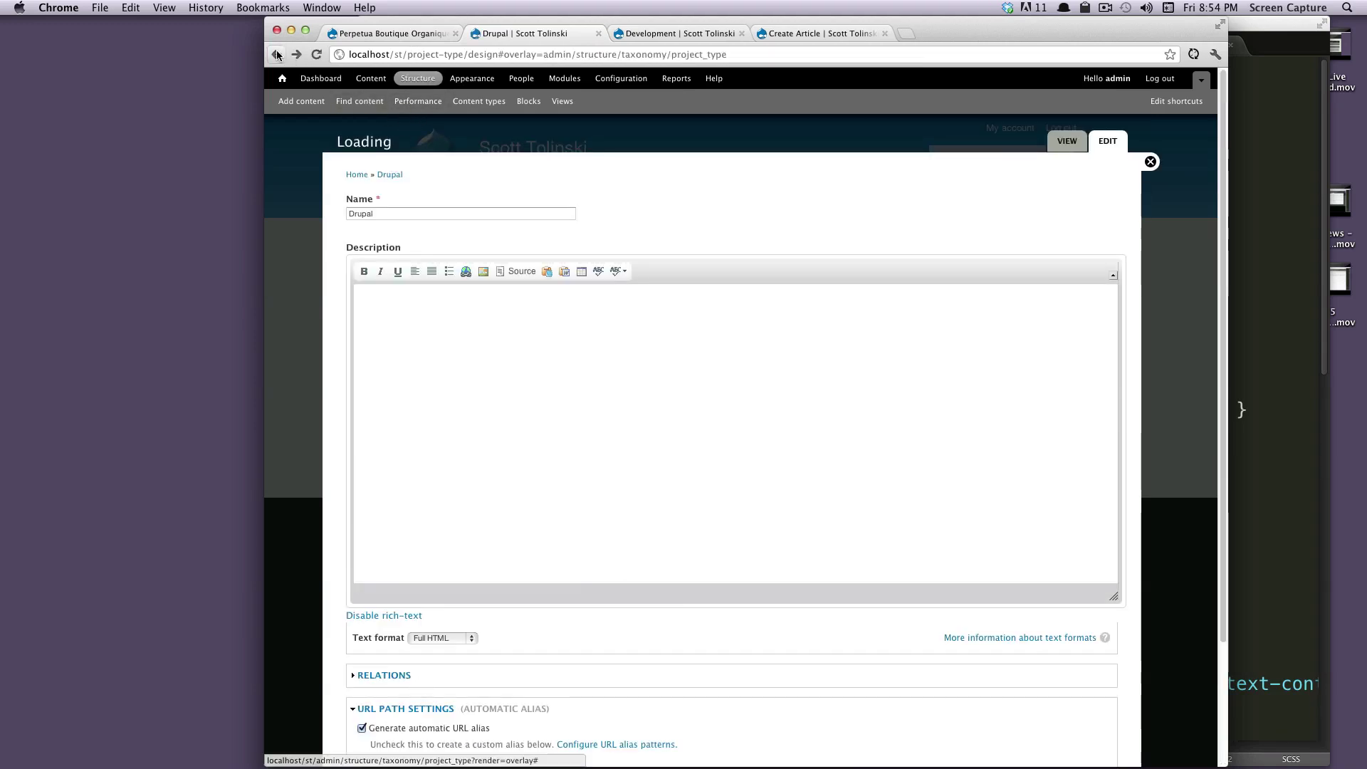
- Add a Project Type term named 'Magento' with Development as its parent and save it
left_click(388, 228)
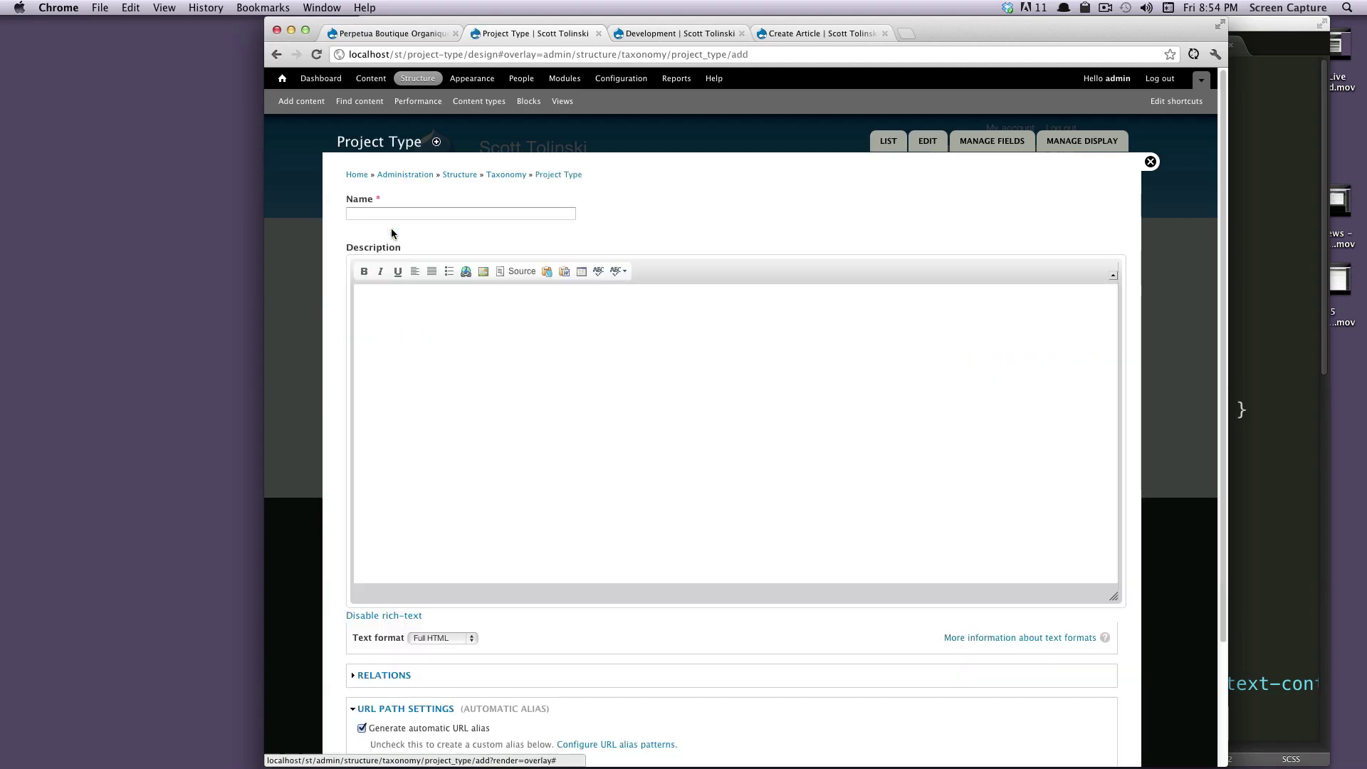
left_click(429, 214)
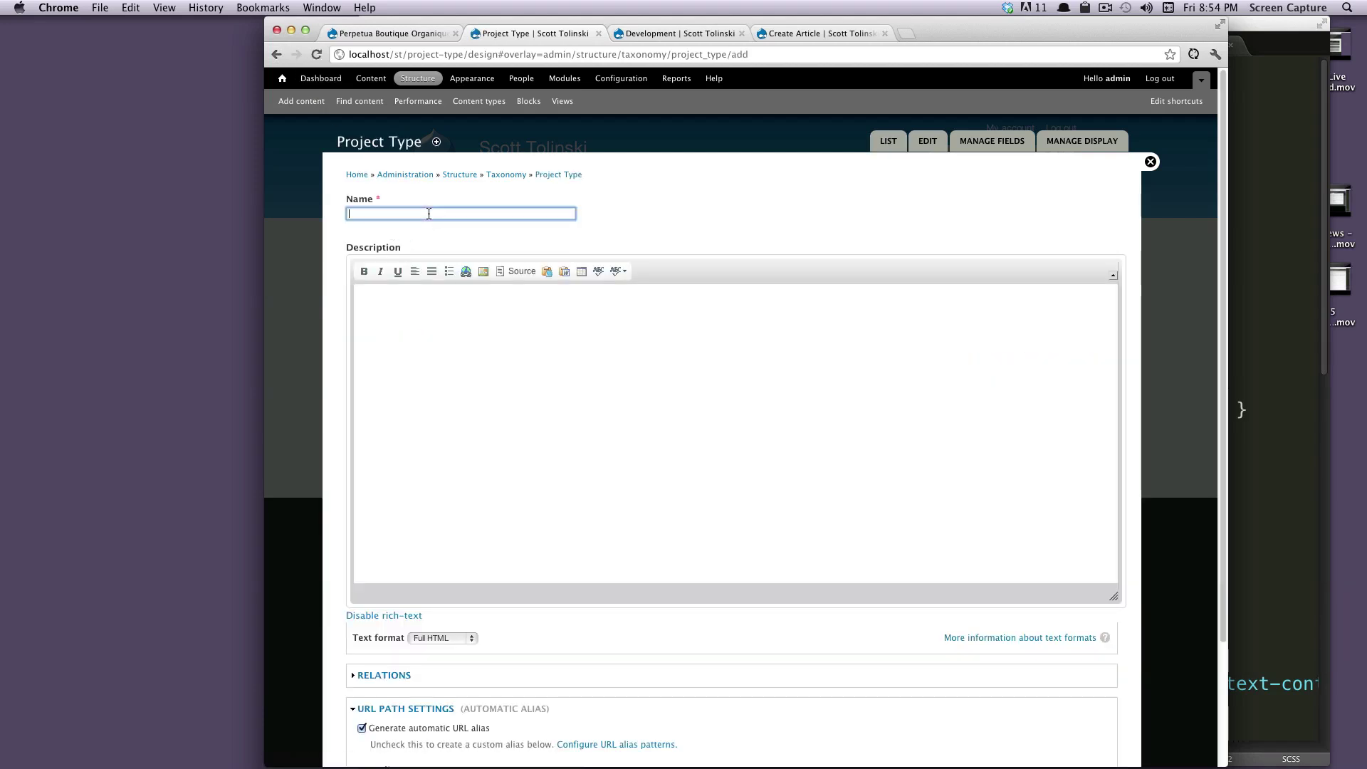
type("Magento")
scroll(558, 536, "down", 3)
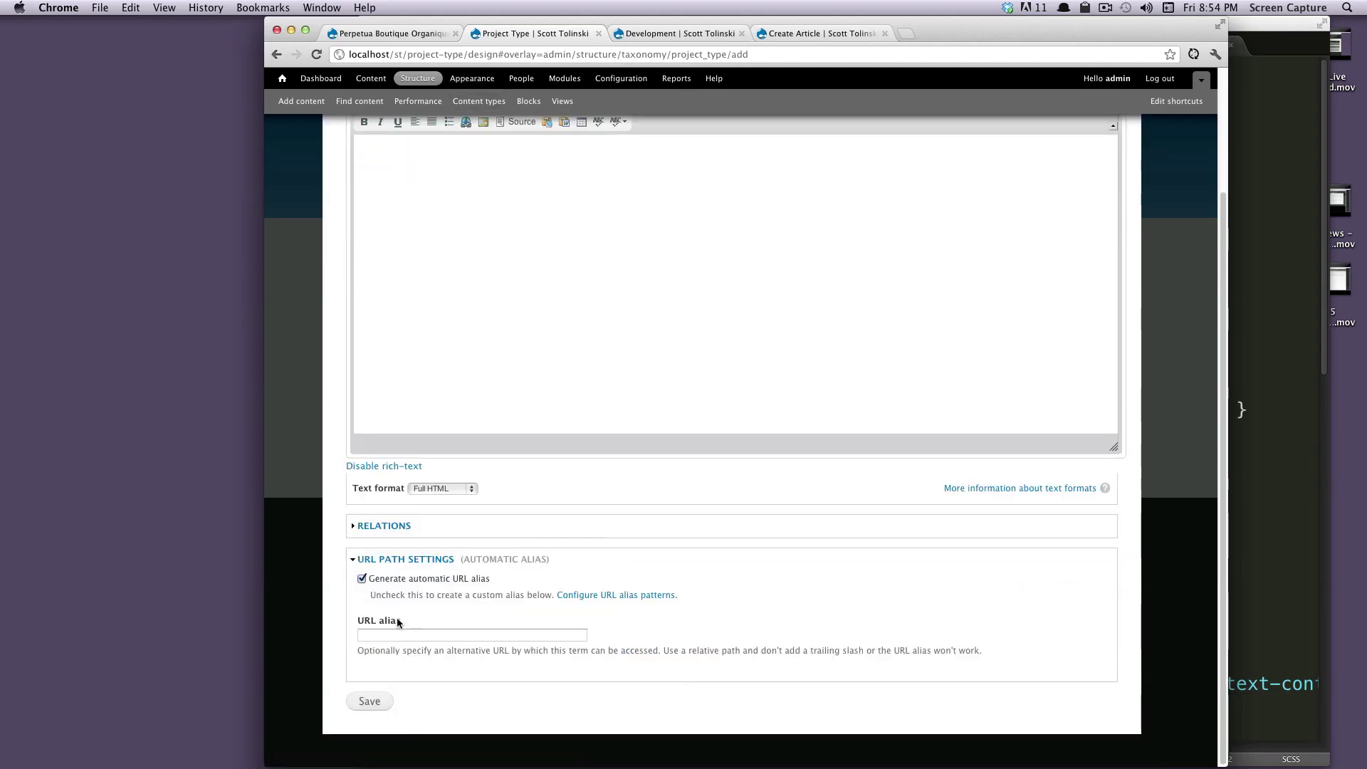
left_click(385, 526)
left_click(392, 573)
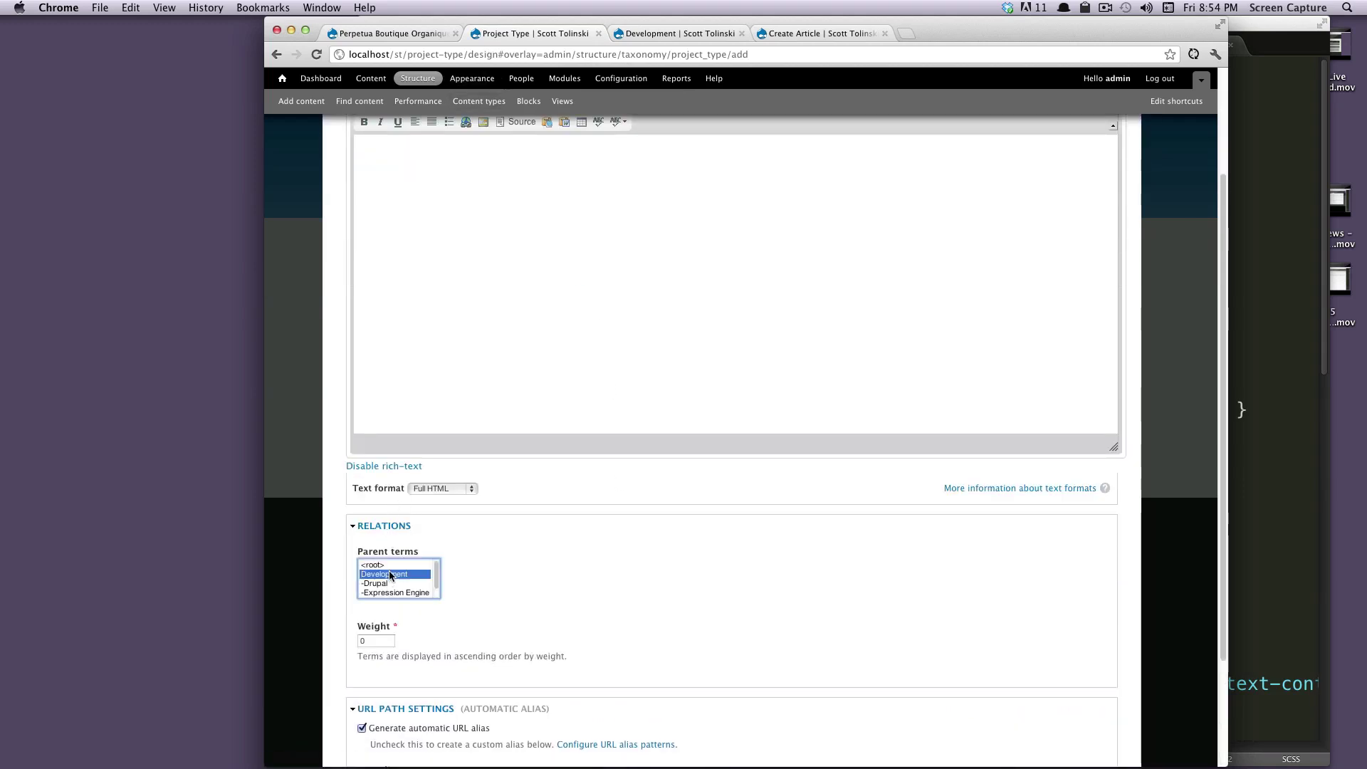
scroll(407, 596, "down", 3)
left_click(352, 701)
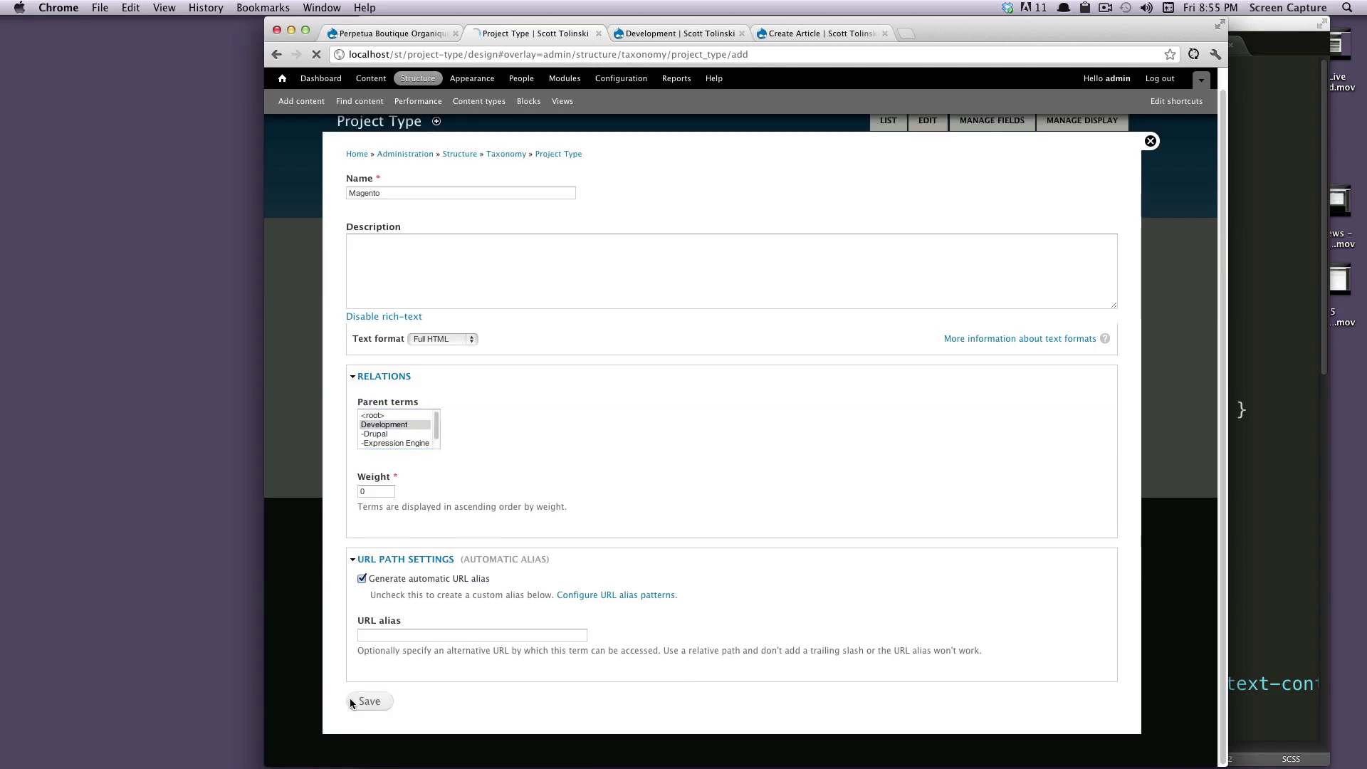
- Edit the Perpetua Boutique Organique project to add Magento beside Development and Design, then save
left_click(385, 33)
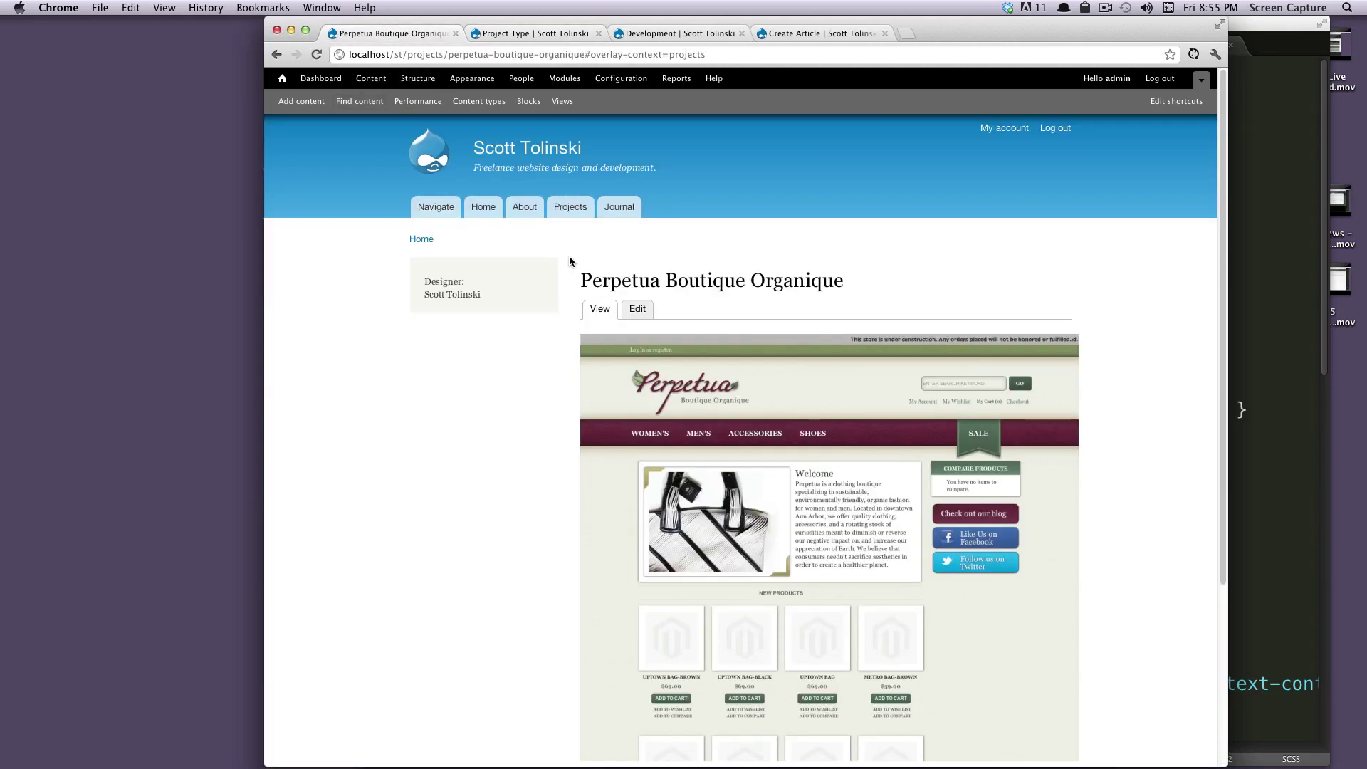
left_click(627, 307)
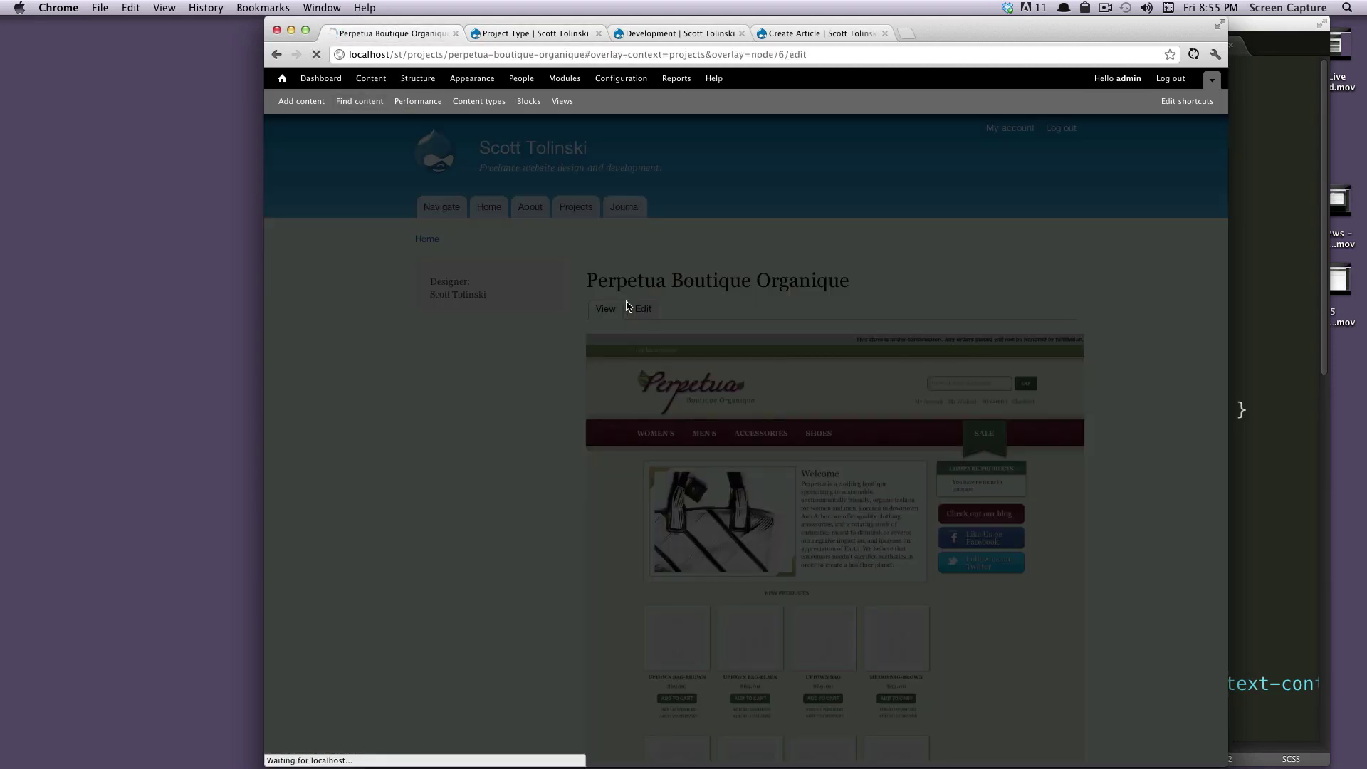
scroll(618, 327, "down", 10)
scroll(615, 376, "down", 3)
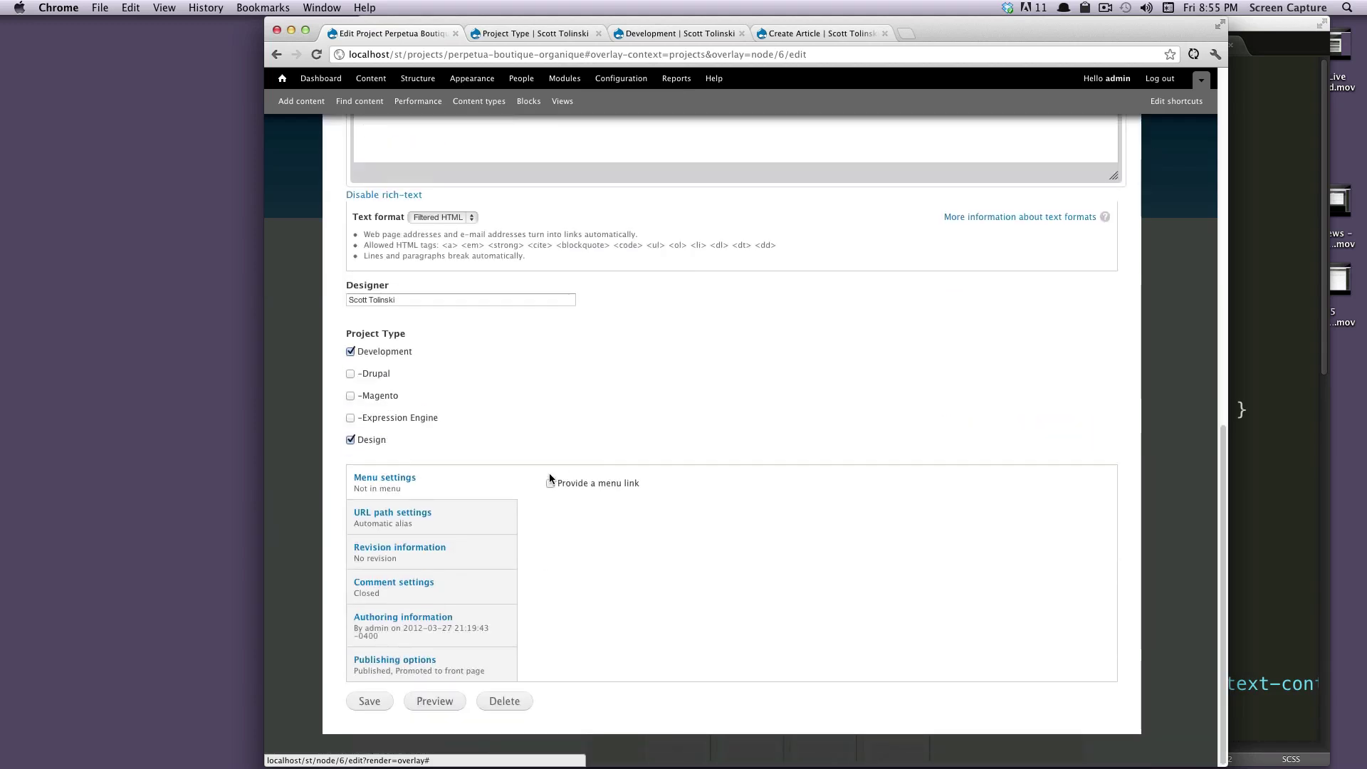
left_click(350, 397)
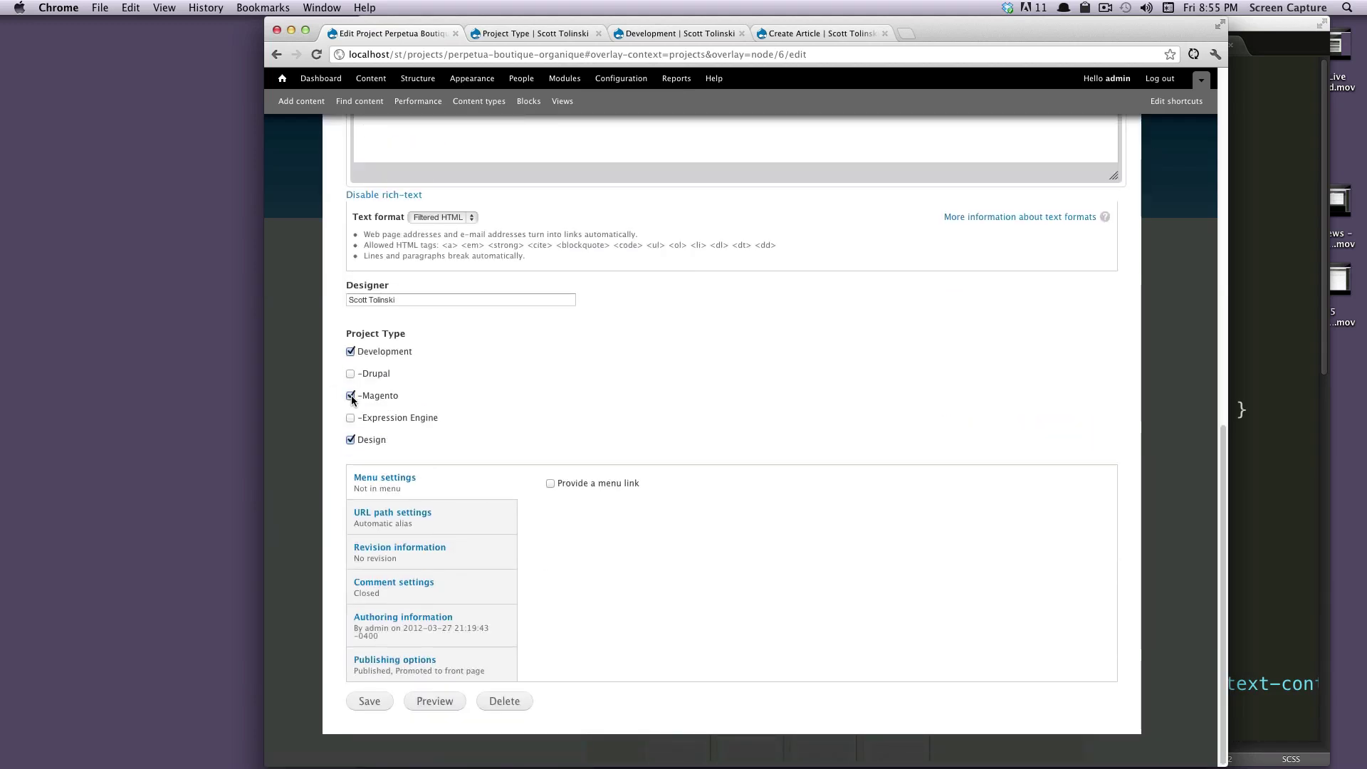
left_click(350, 352)
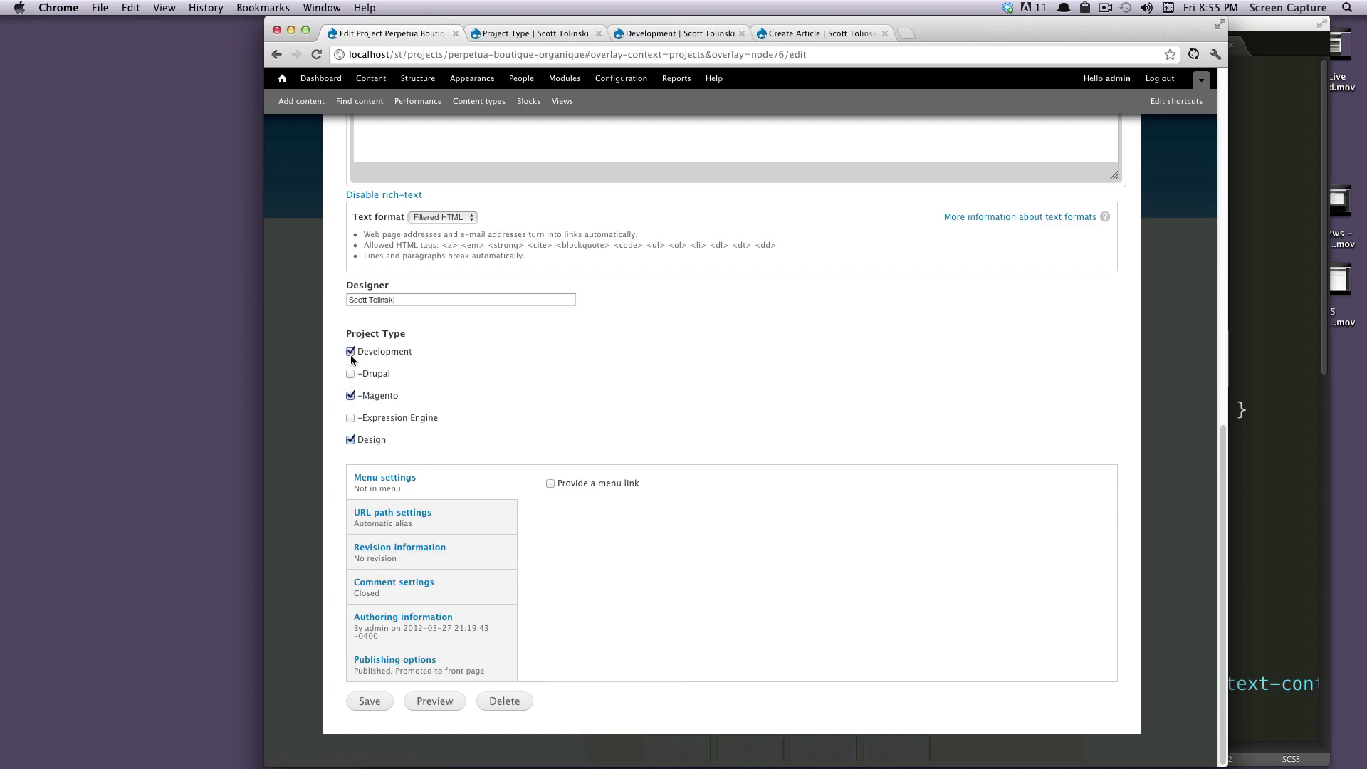
left_click(351, 351)
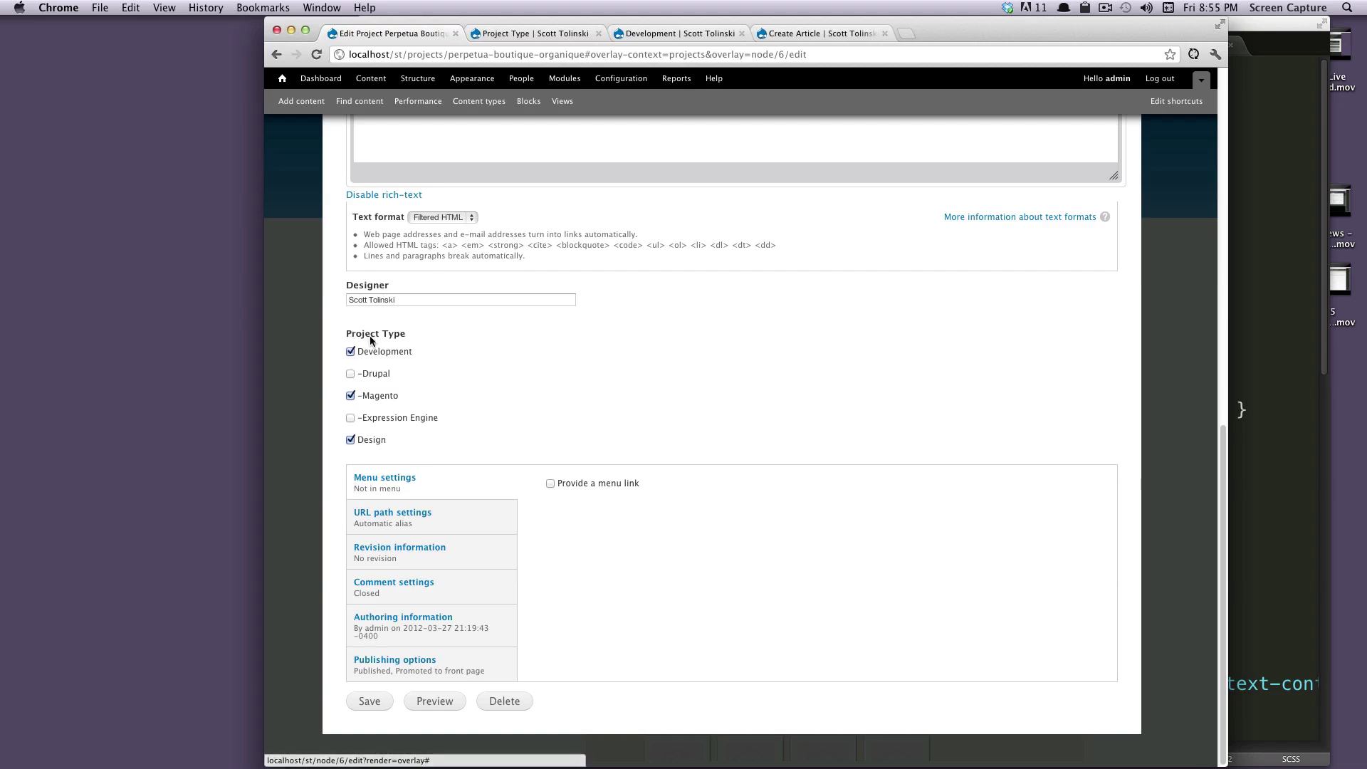
left_click(376, 695)
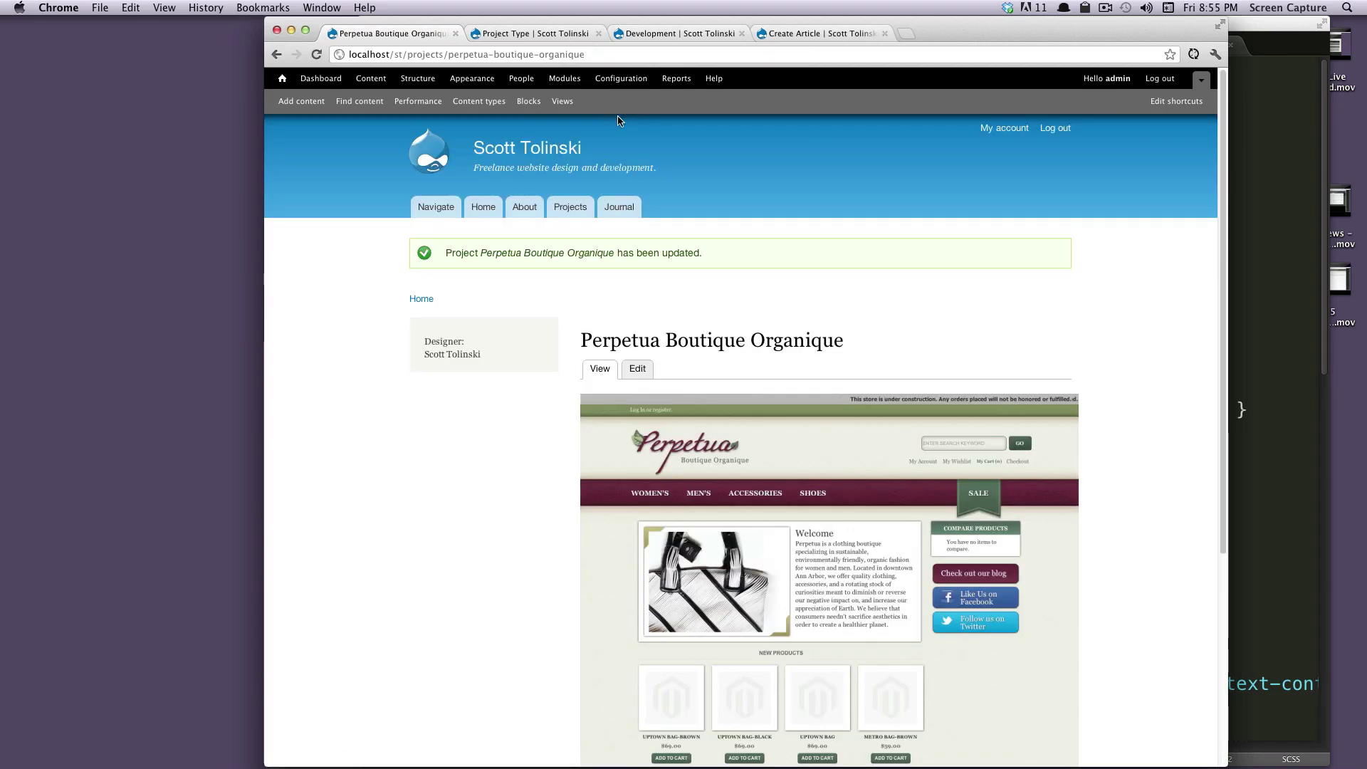
- Review the project's Project Type links, then return to the Project Type term list
scroll(729, 358, "down", 5)
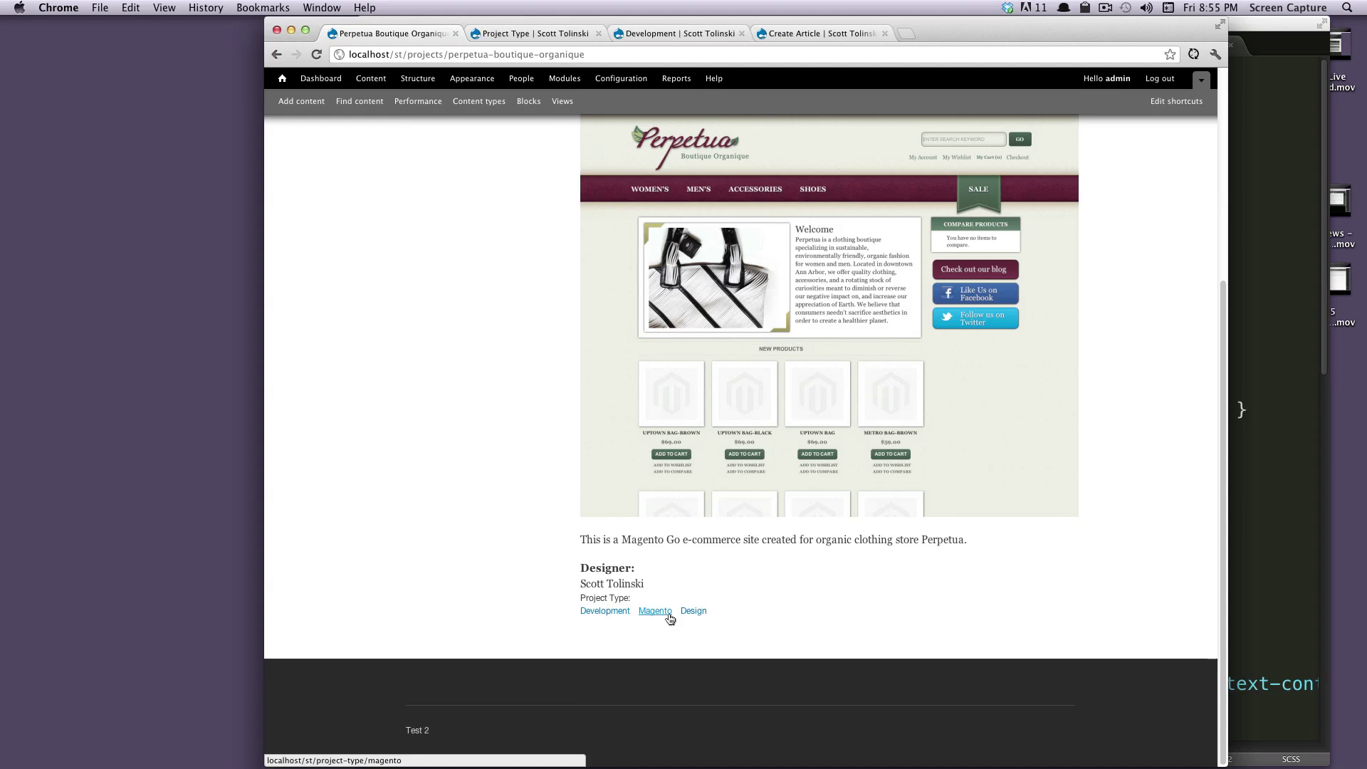
scroll(631, 502, "up", 5)
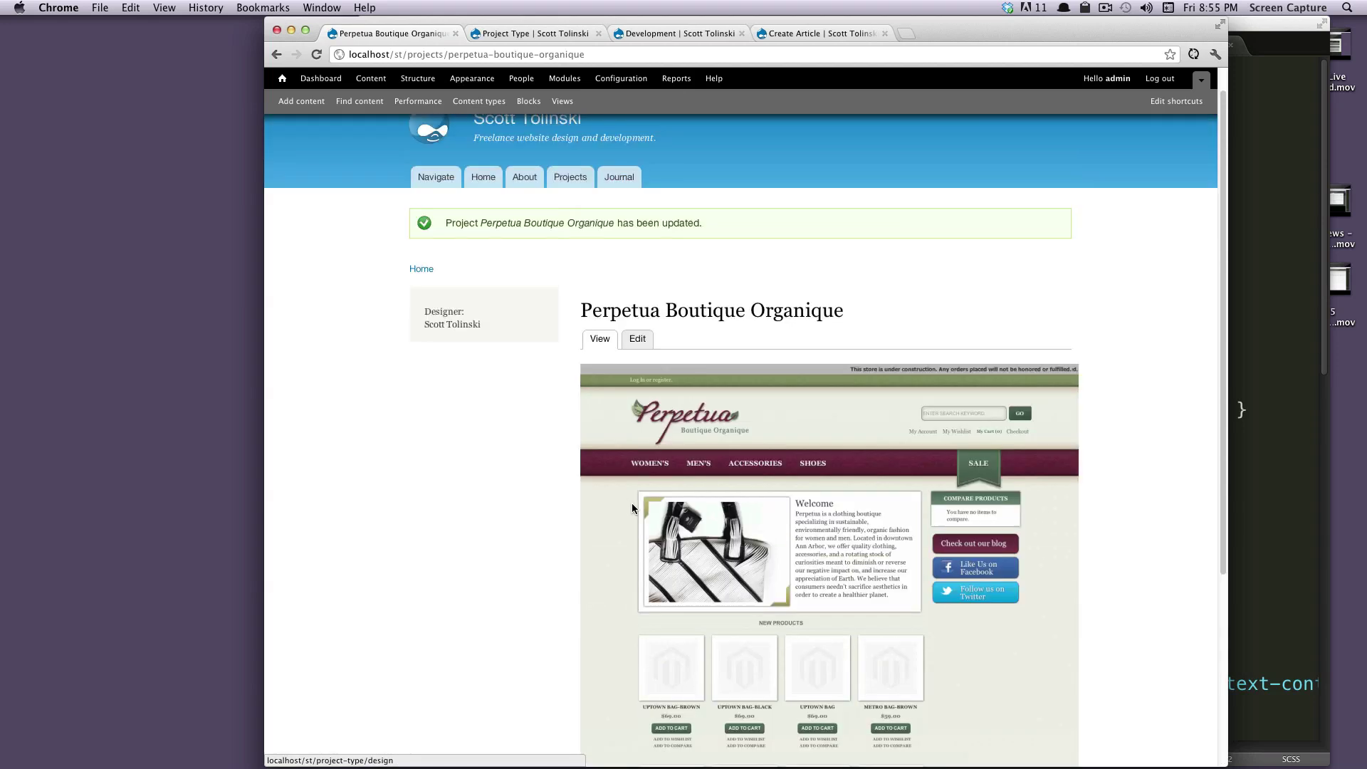
left_click(541, 33)
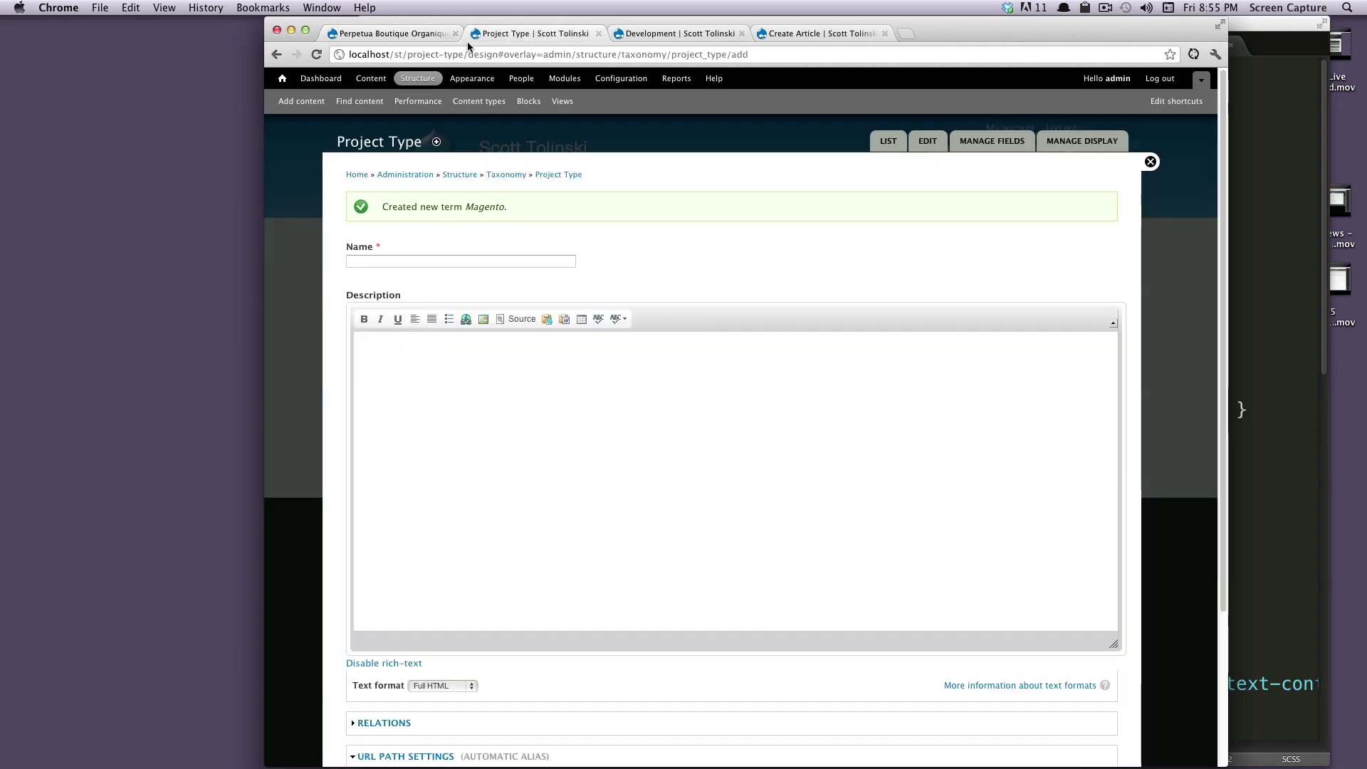
left_click(678, 32)
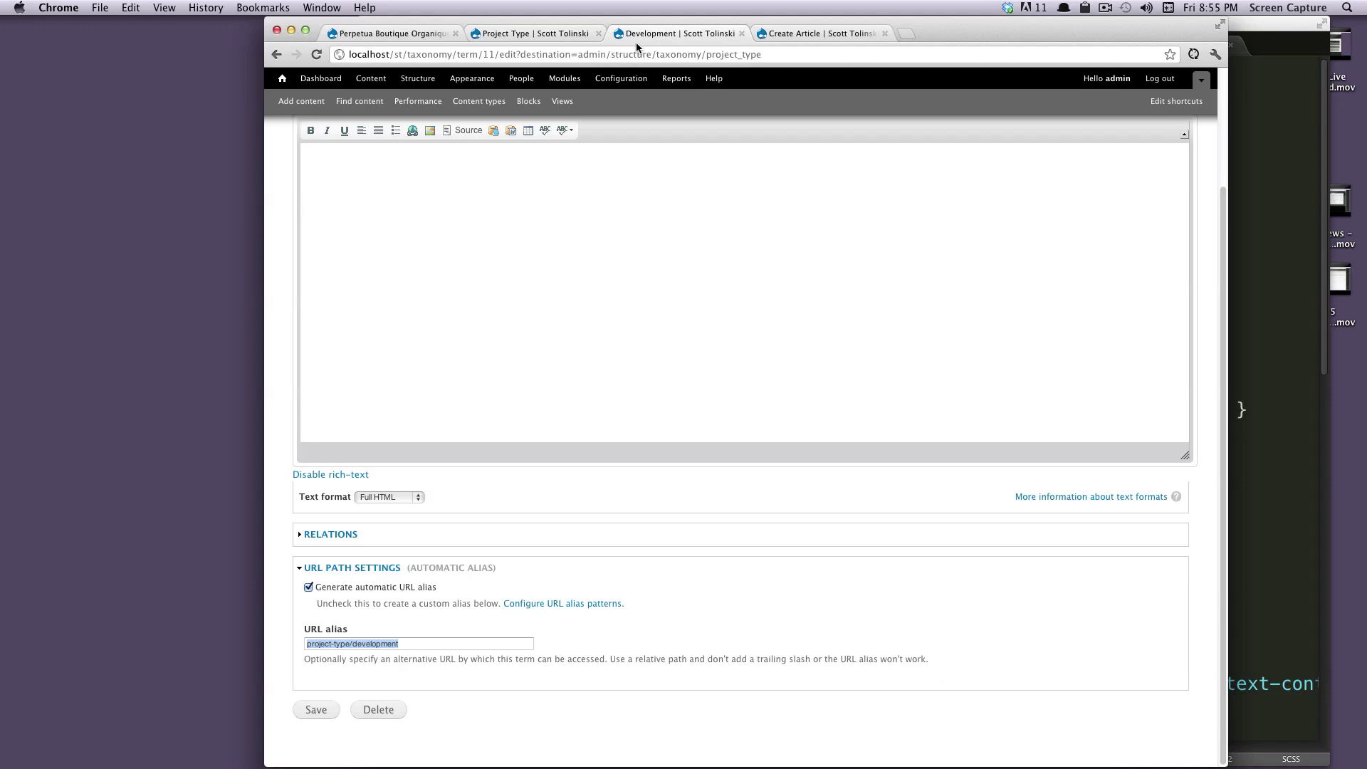
left_click(536, 35)
scroll(535, 411, "down", 3)
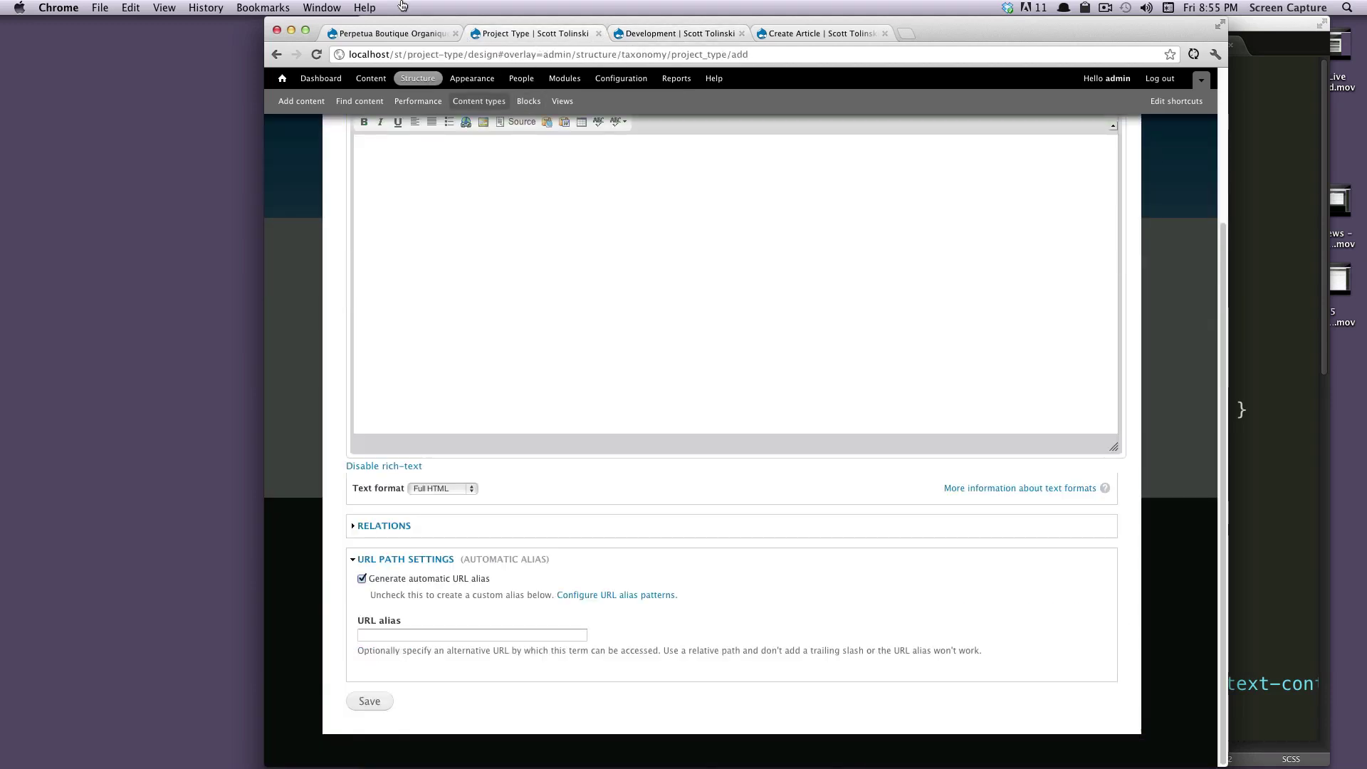
scroll(535, 411, "up", 3)
left_click(573, 178)
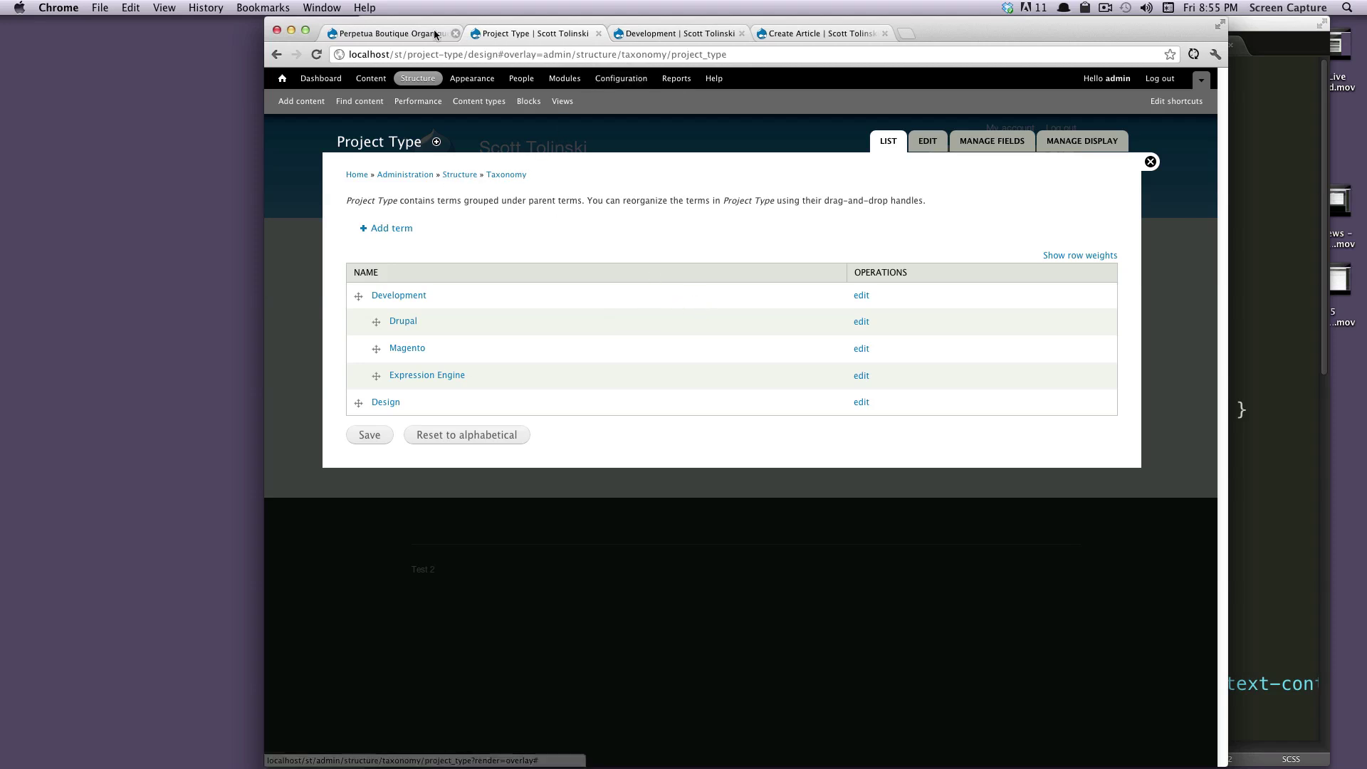
- Load the Magento term page by replacing the URL ending with 'magento'
left_click(398, 55)
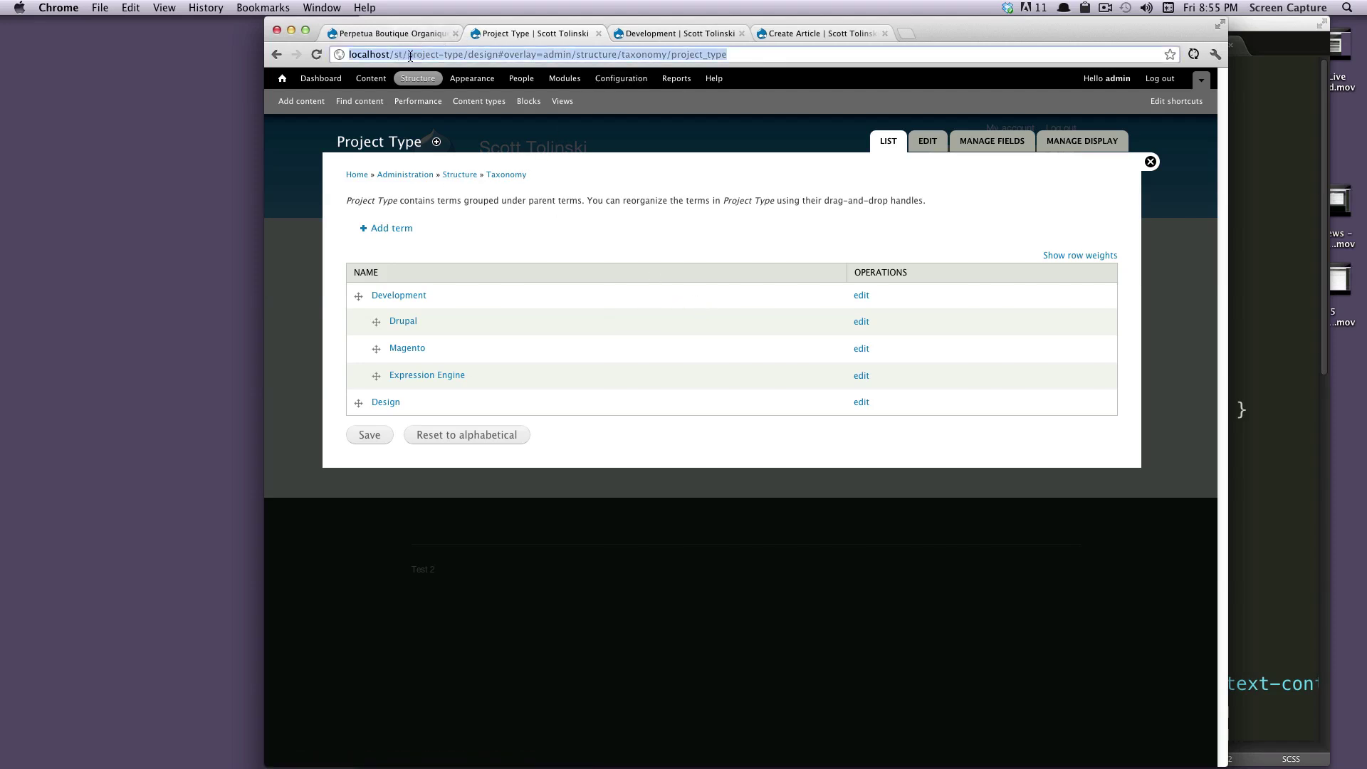
left_click(459, 54)
left_click_drag(468, 55, 889, 42)
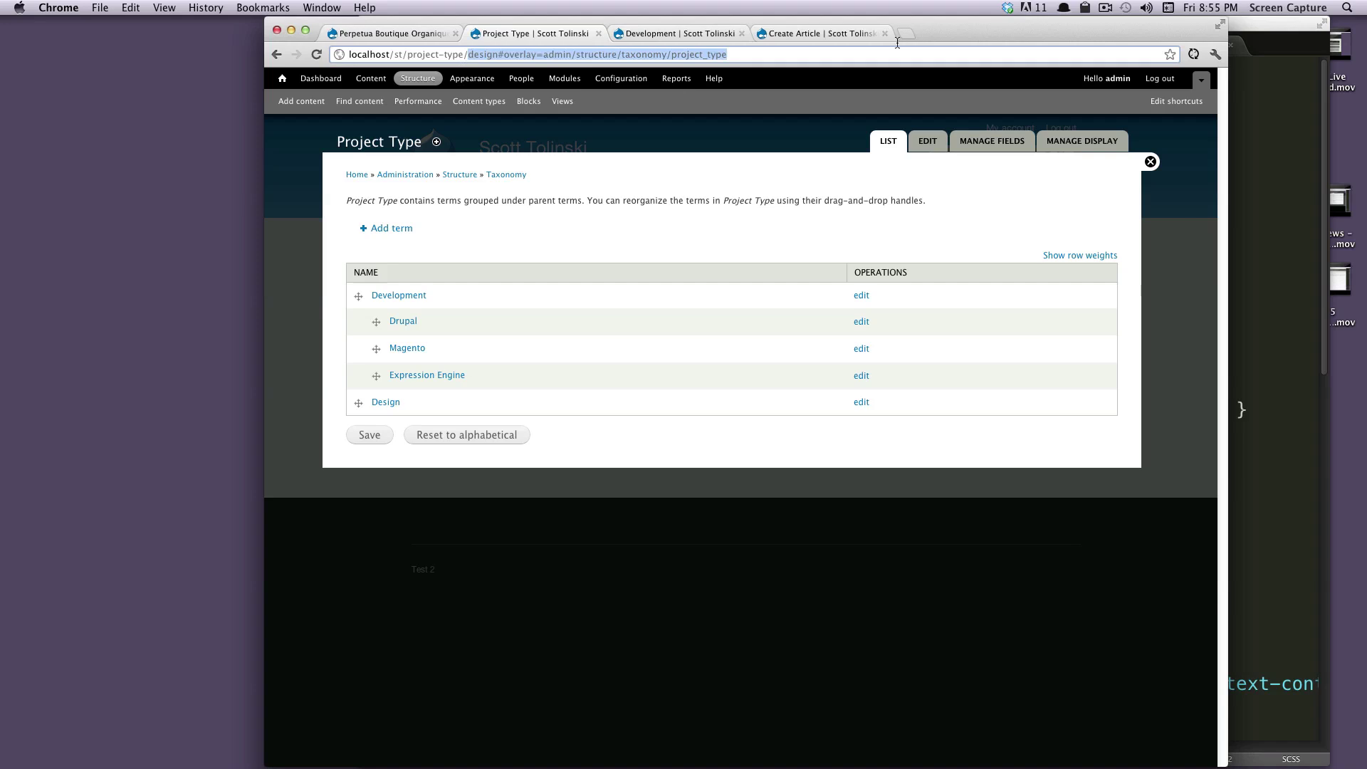
type("magento")
key("Return")
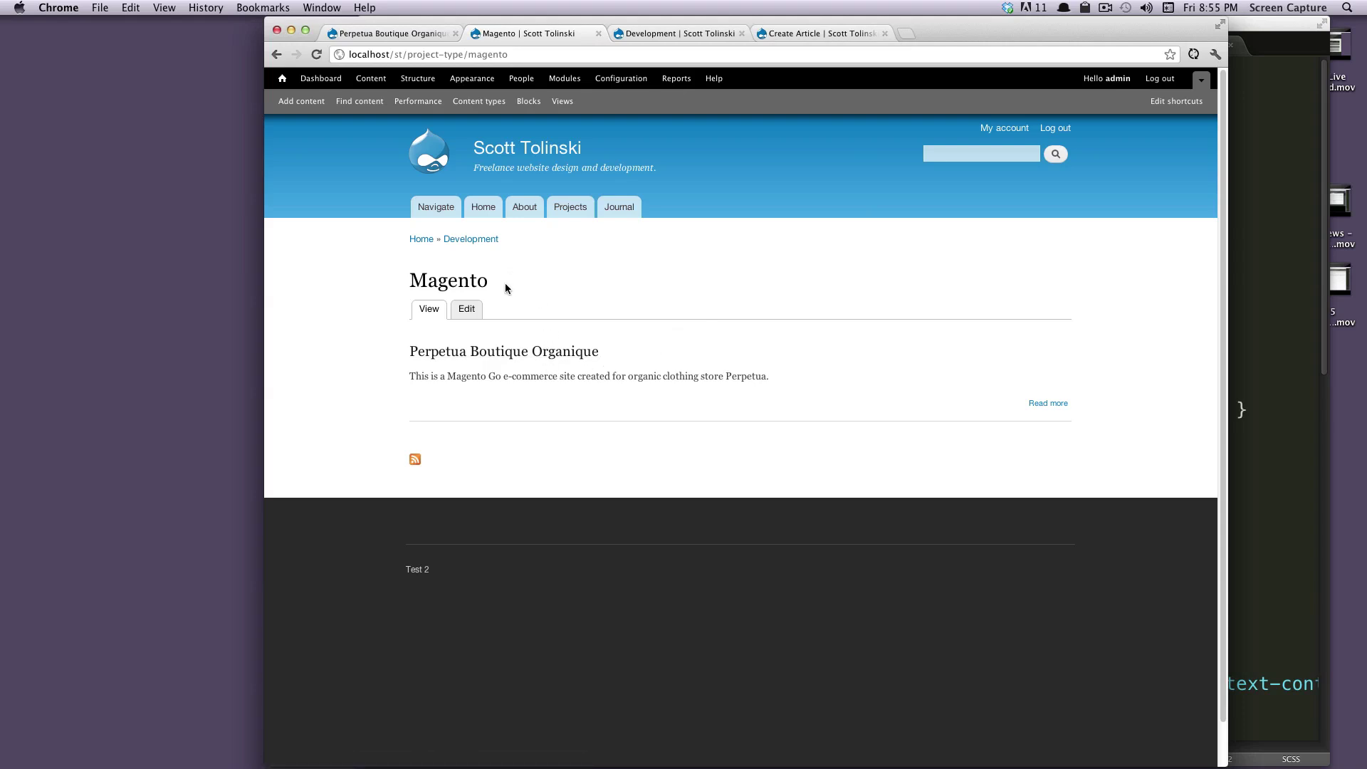
left_click_drag(505, 284, 417, 281)
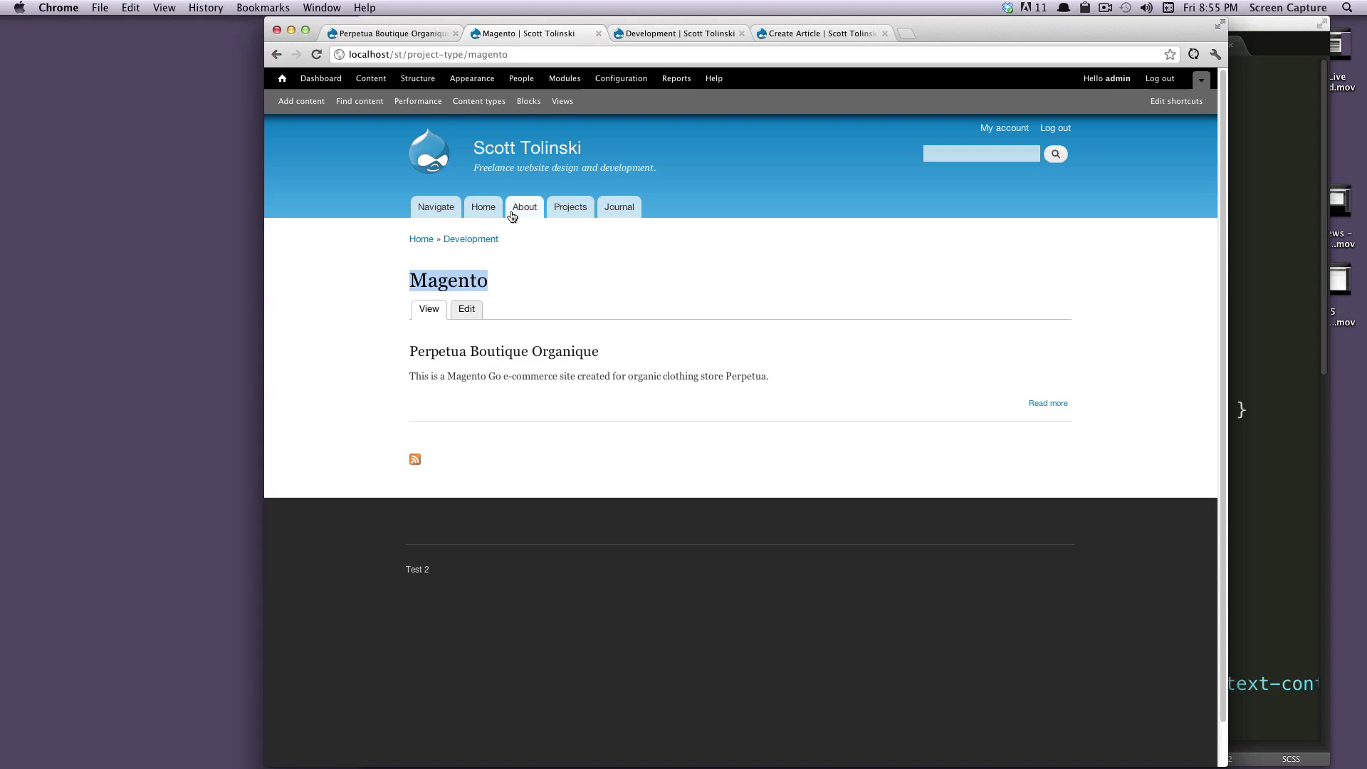
- Go to Structure > Taxonomy and edit the Project Type vocabulary
left_click(417, 79)
left_click(392, 325)
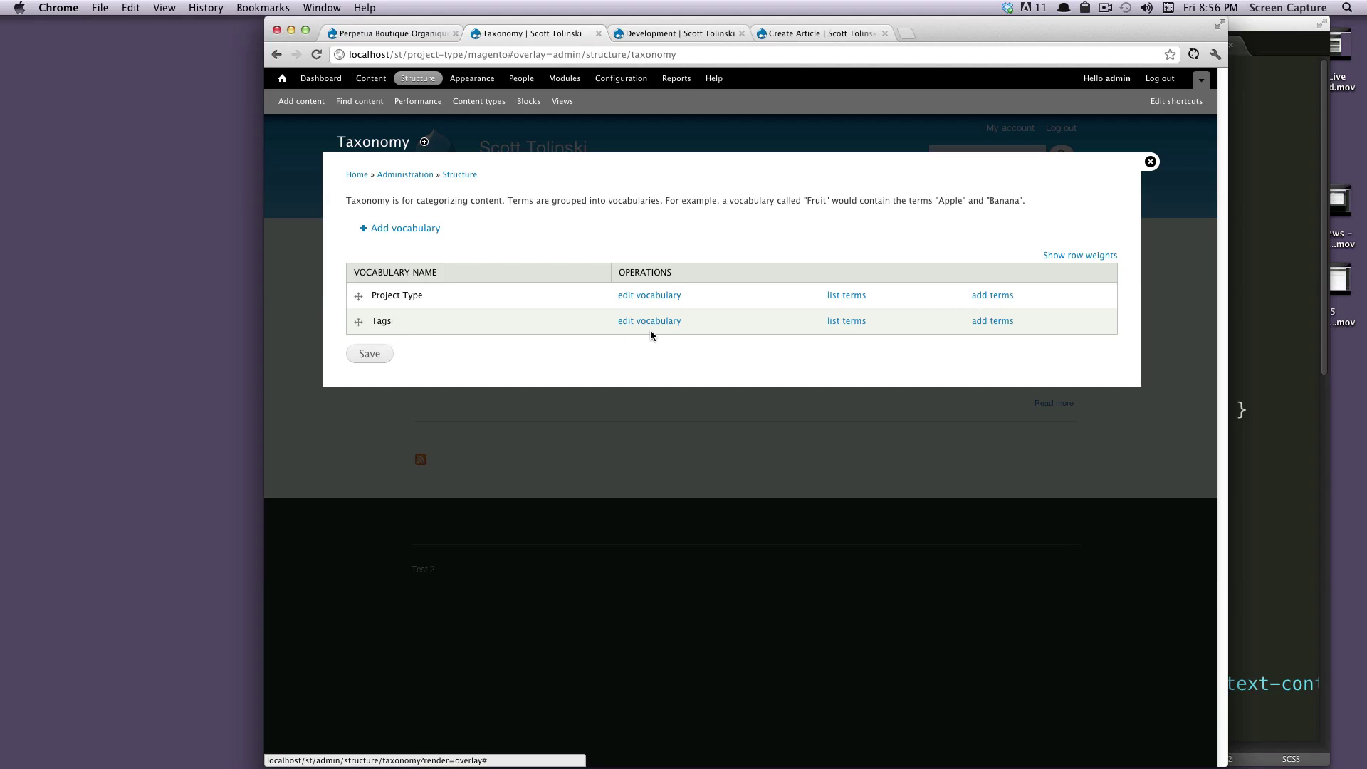
left_click(642, 295)
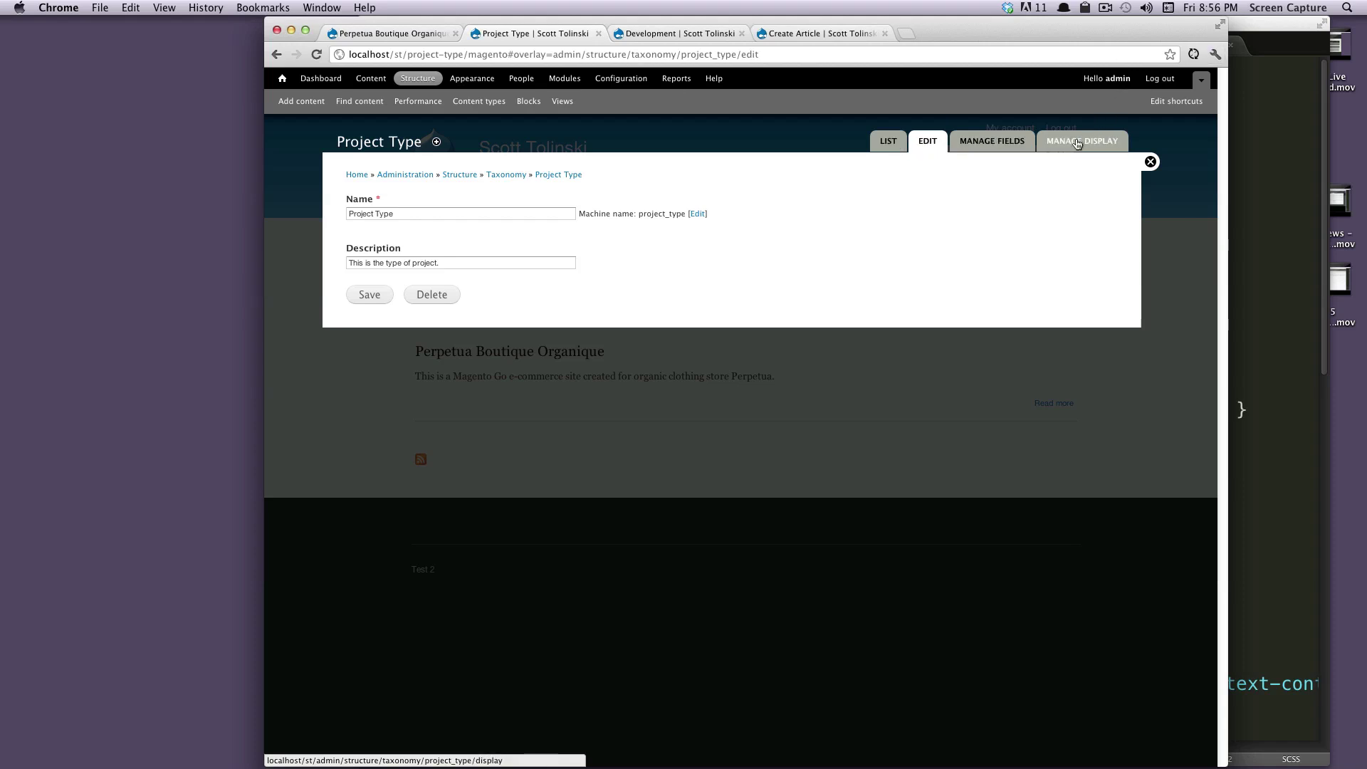
- View the Project Type vocabulary's Manage Fields page
left_click(1002, 142)
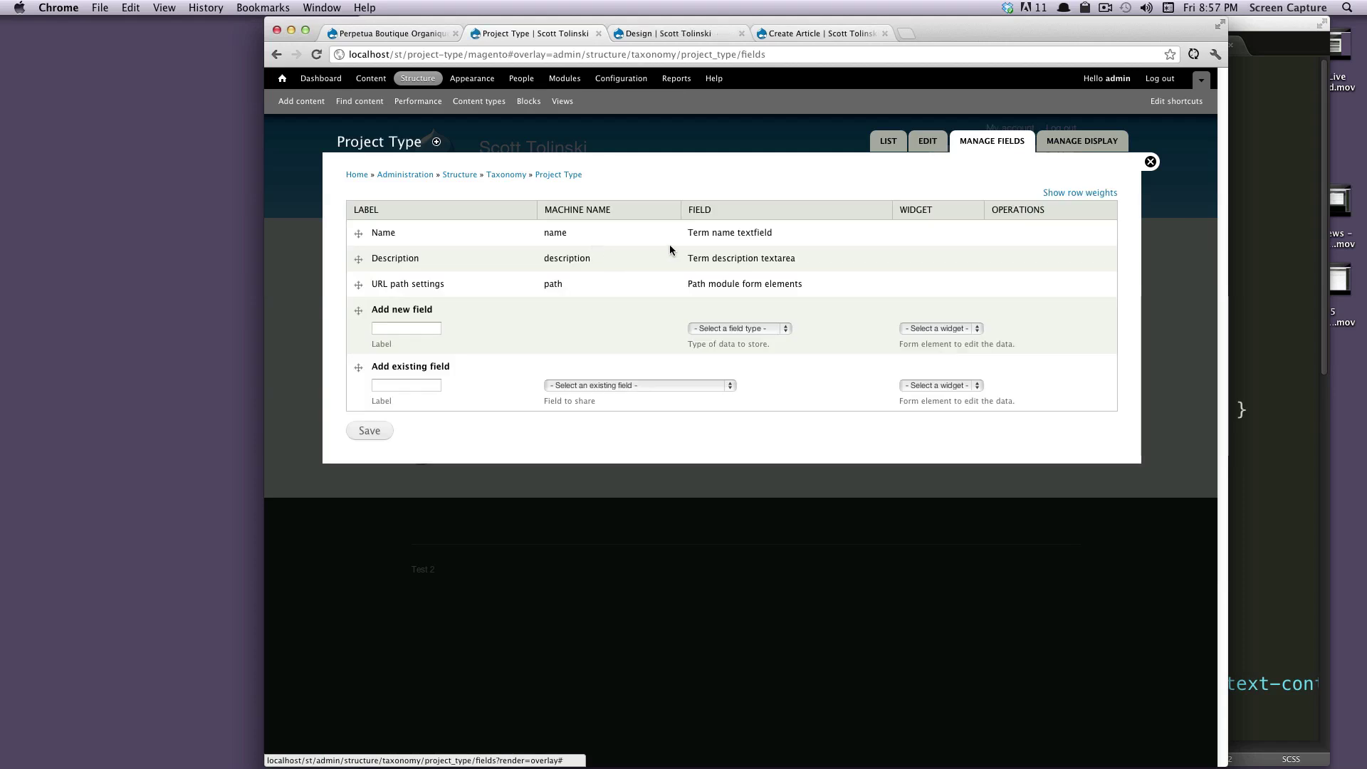
triple_click(482, 243)
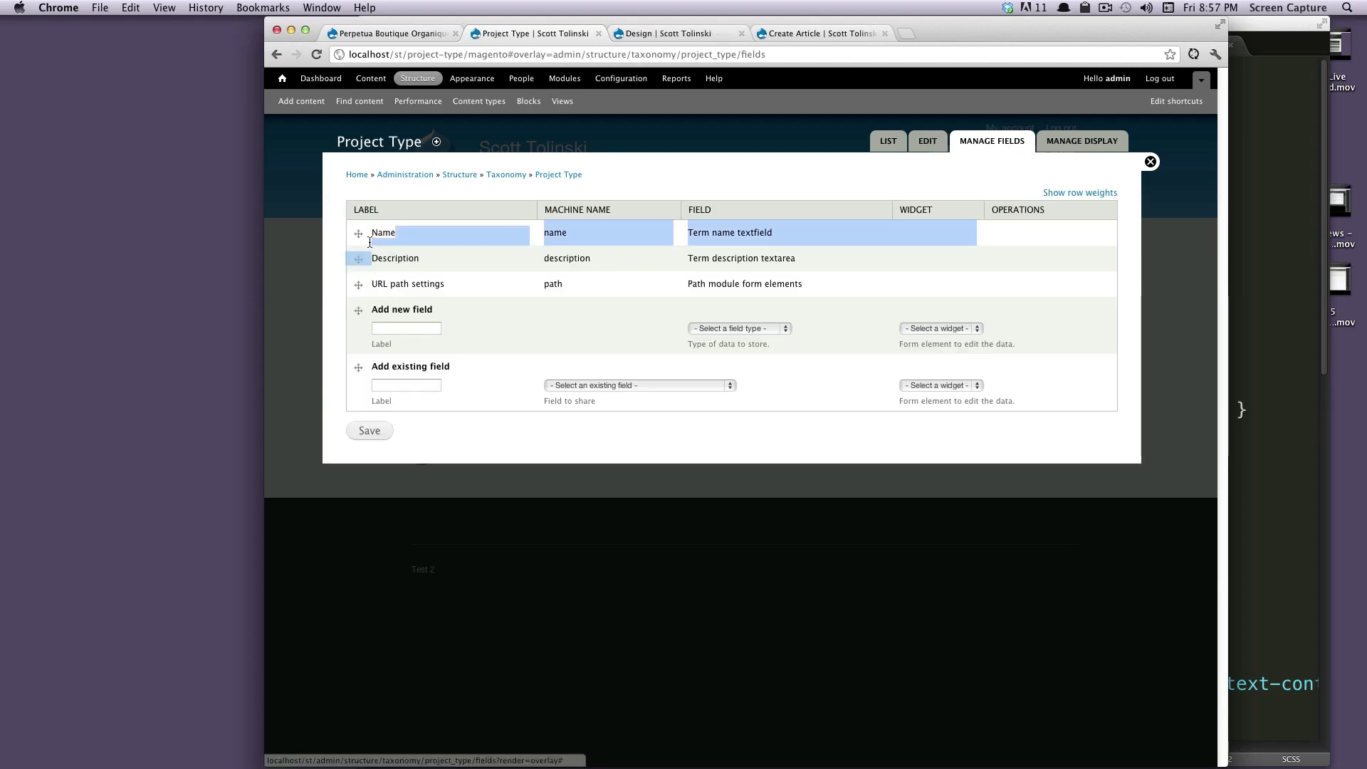
left_click(483, 244)
- Return via Structure > Taxonomy to the Project Type term list
left_click(653, 36)
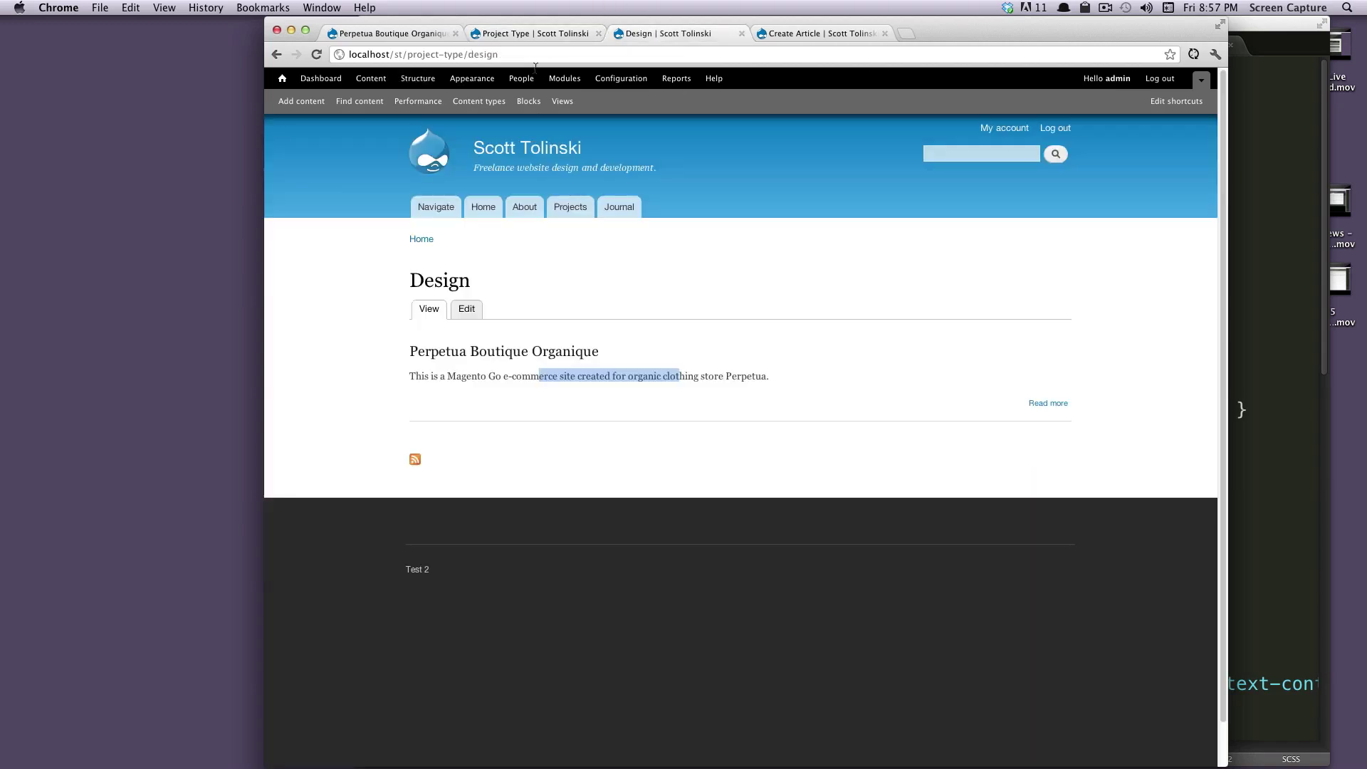
left_click(419, 82)
left_click(402, 331)
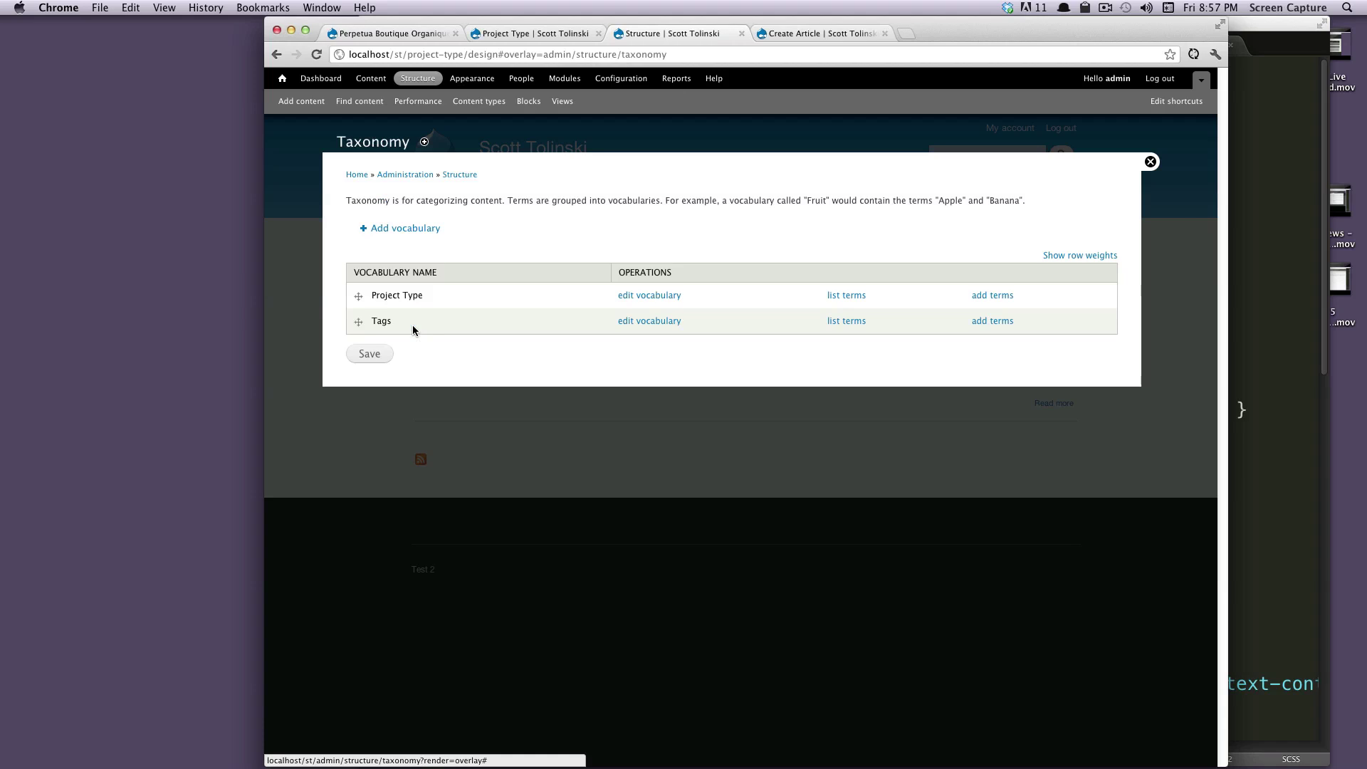
left_click(634, 296)
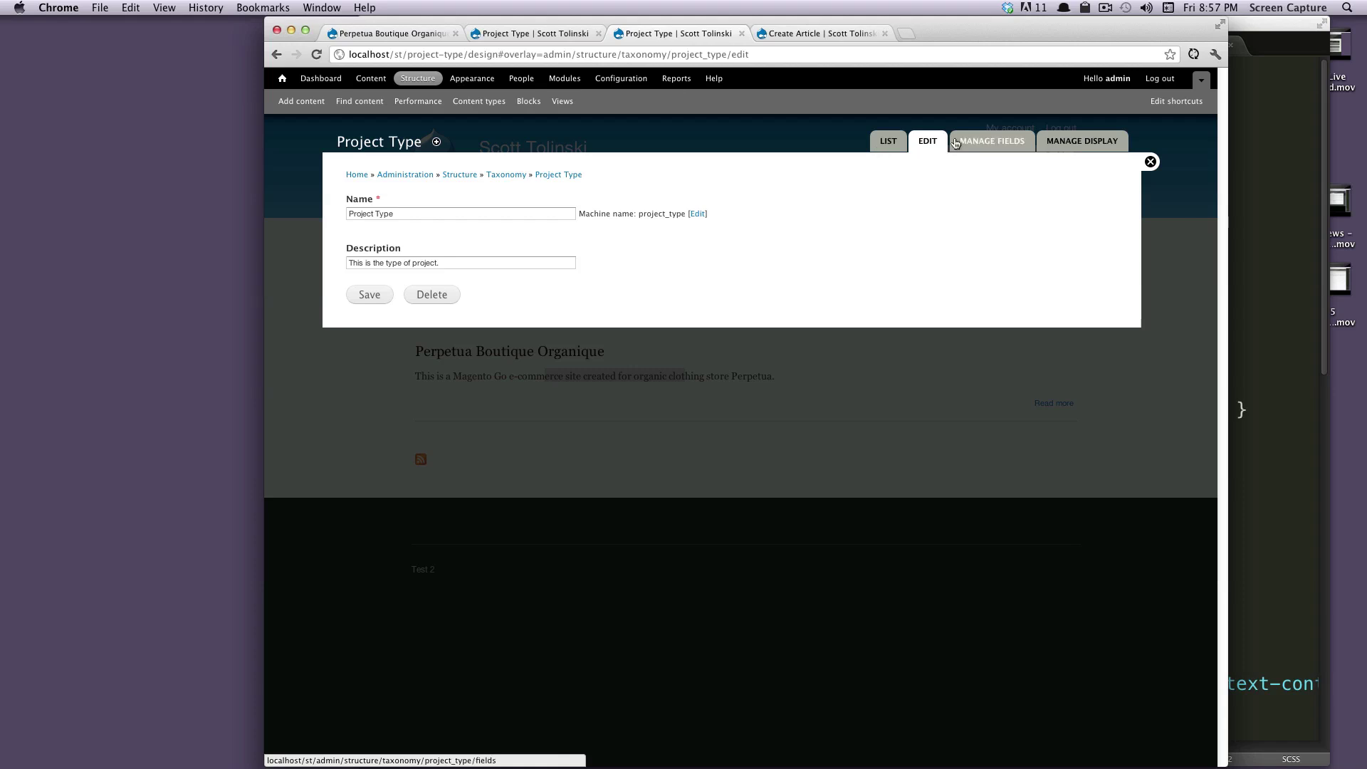
left_click(890, 139)
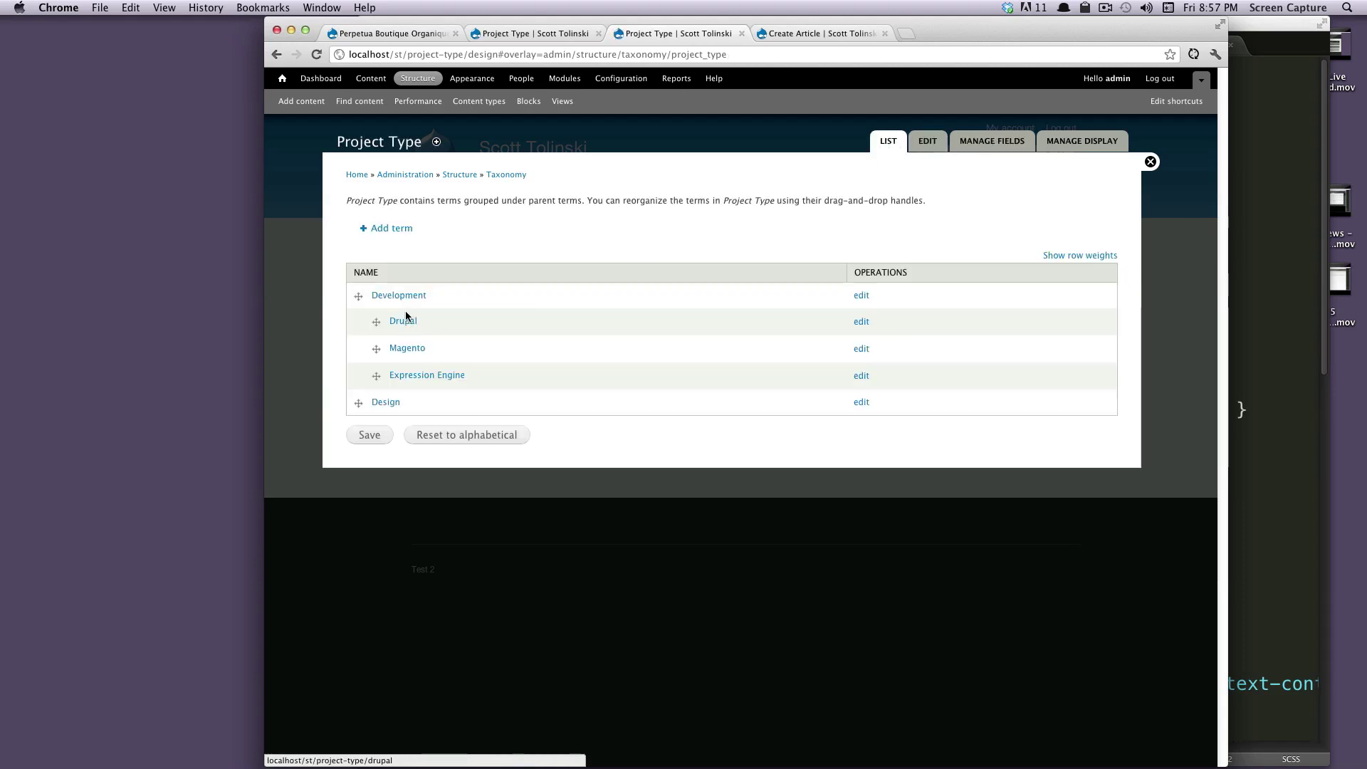
- Open the Development term's edit form, showing the name Development and an empty description
left_click(859, 297)
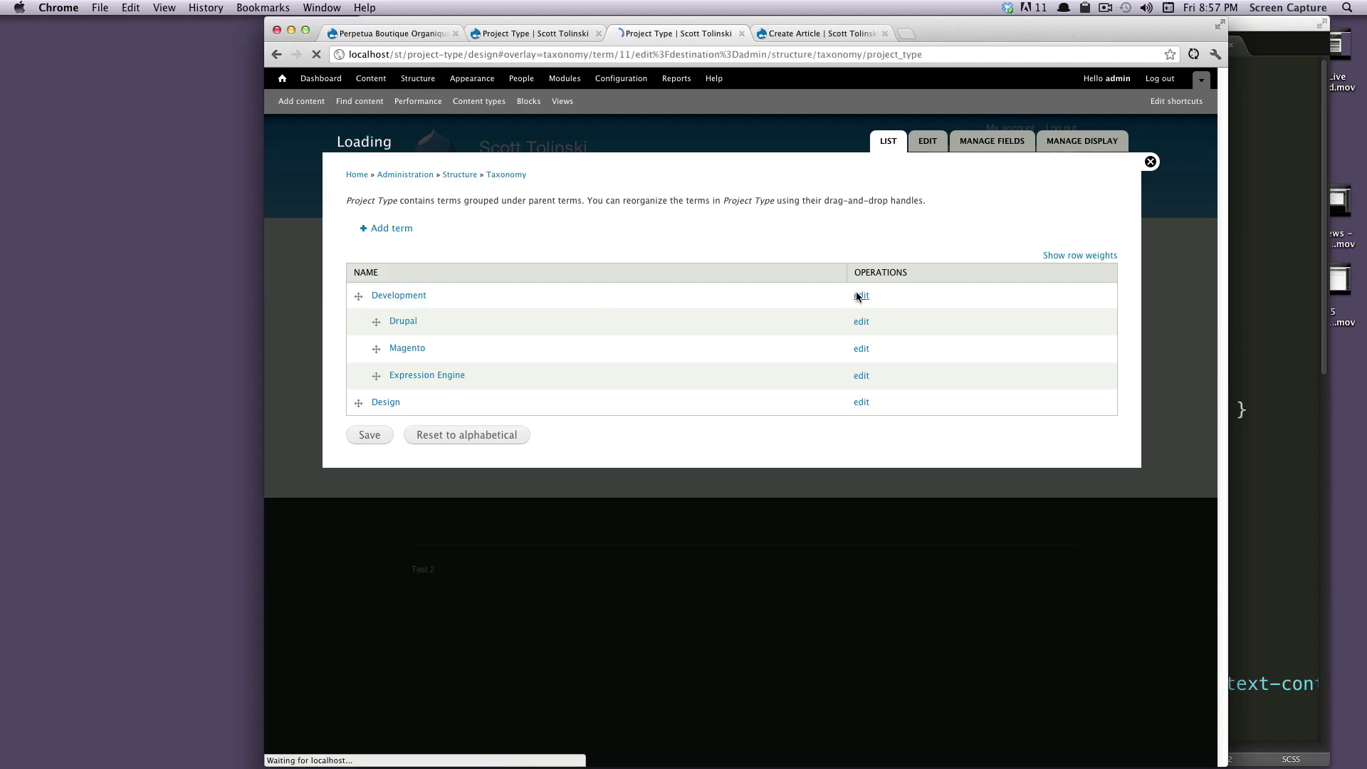
left_click_drag(397, 214, 361, 216)
left_click(504, 345)
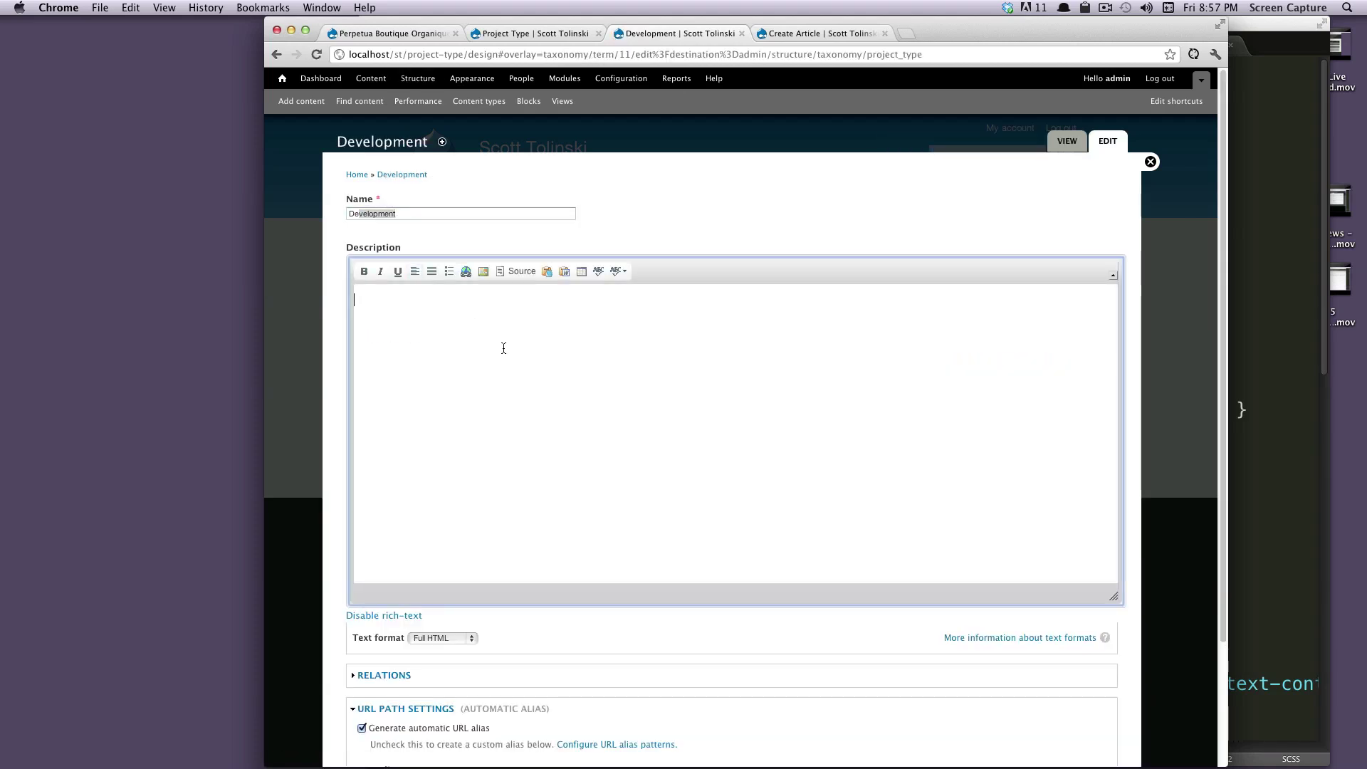
left_click(558, 213)
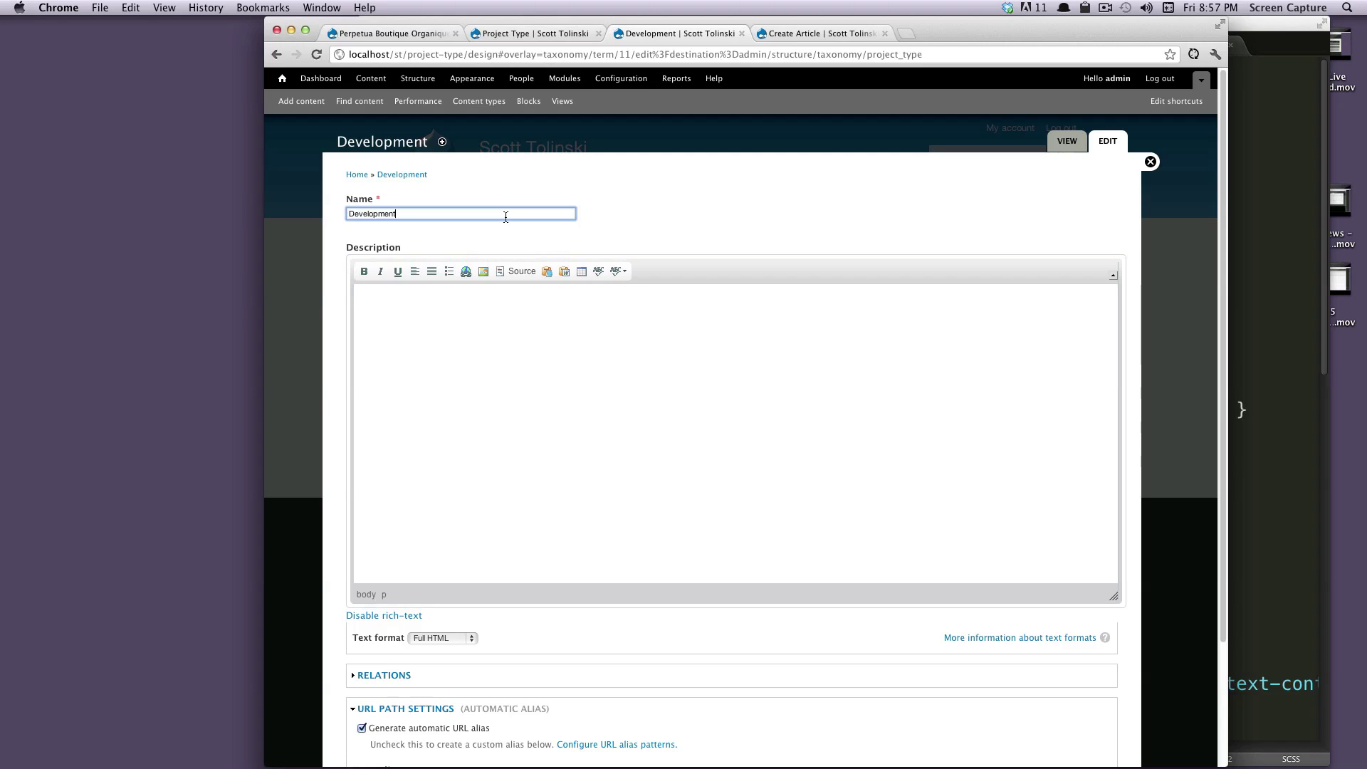
left_click(641, 514)
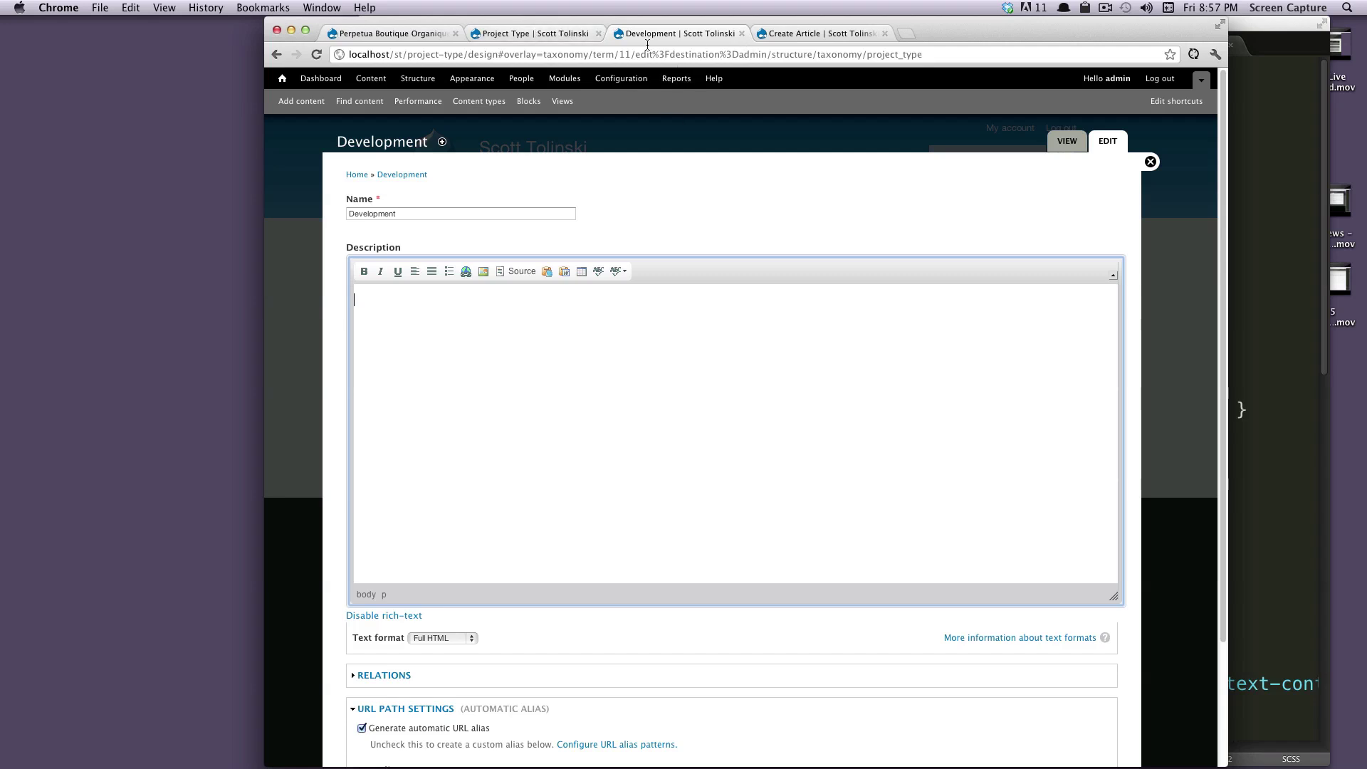
left_click(510, 37)
left_click(692, 40)
left_click(783, 32)
left_click(639, 37)
left_click_drag(493, 251, 374, 232)
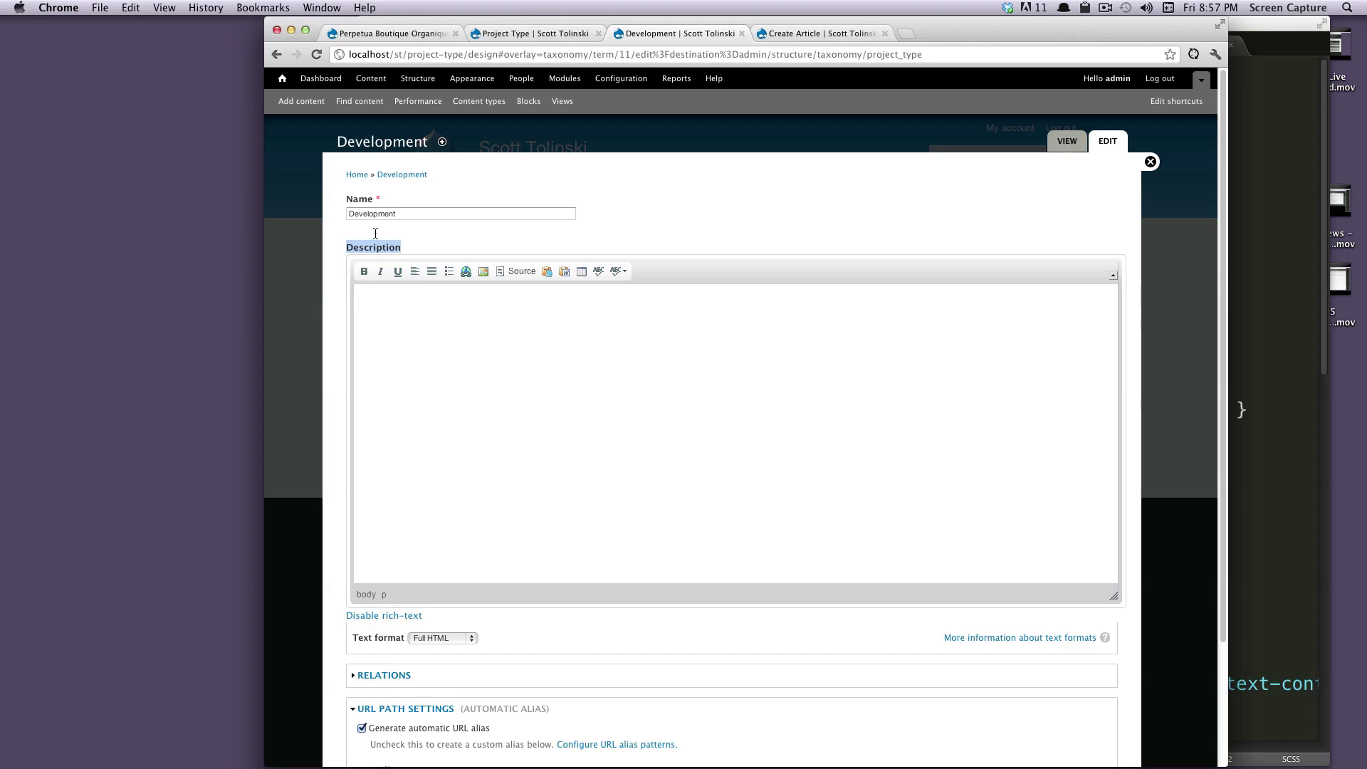
left_click(498, 239)
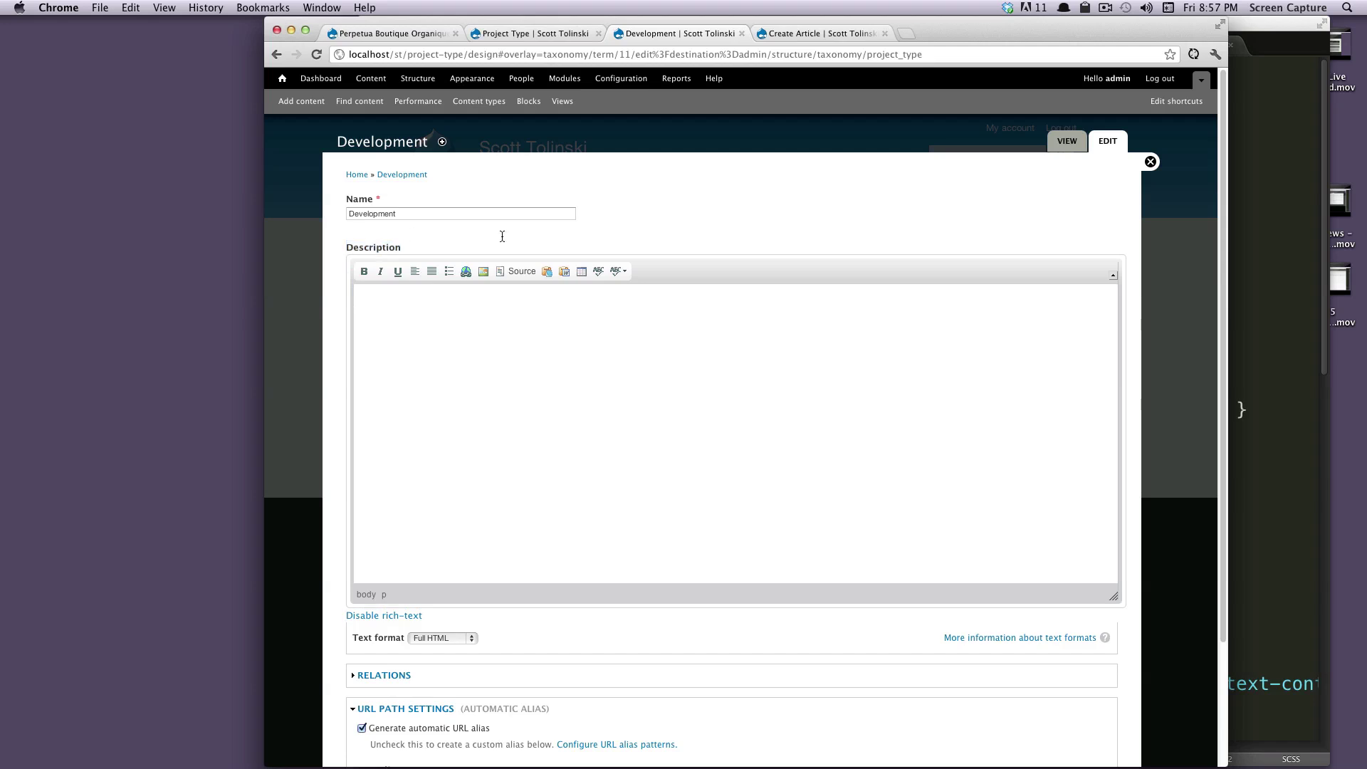
left_click(425, 397)
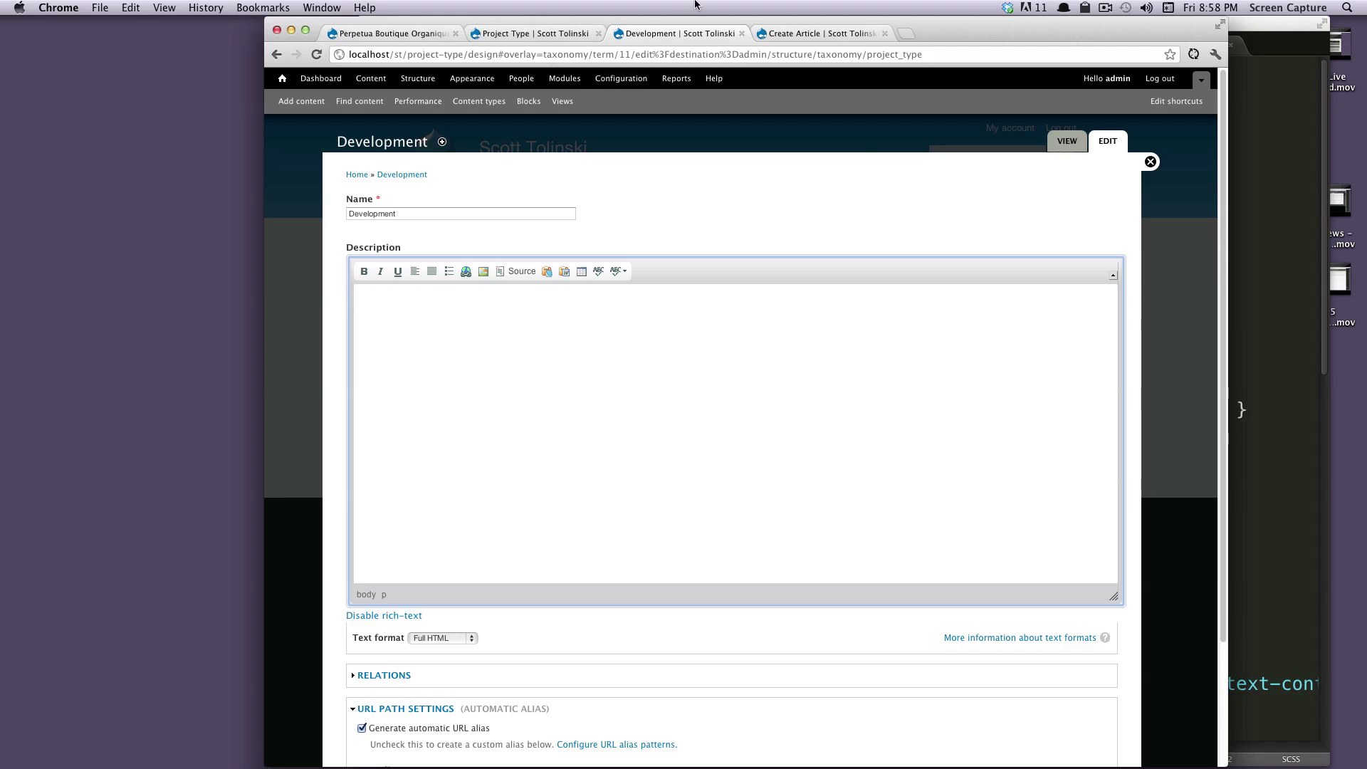
- On Project Type's Manage Fields, add a Date field labelled 'Tax Date' with the Pop-up calendar widget
left_click(531, 33)
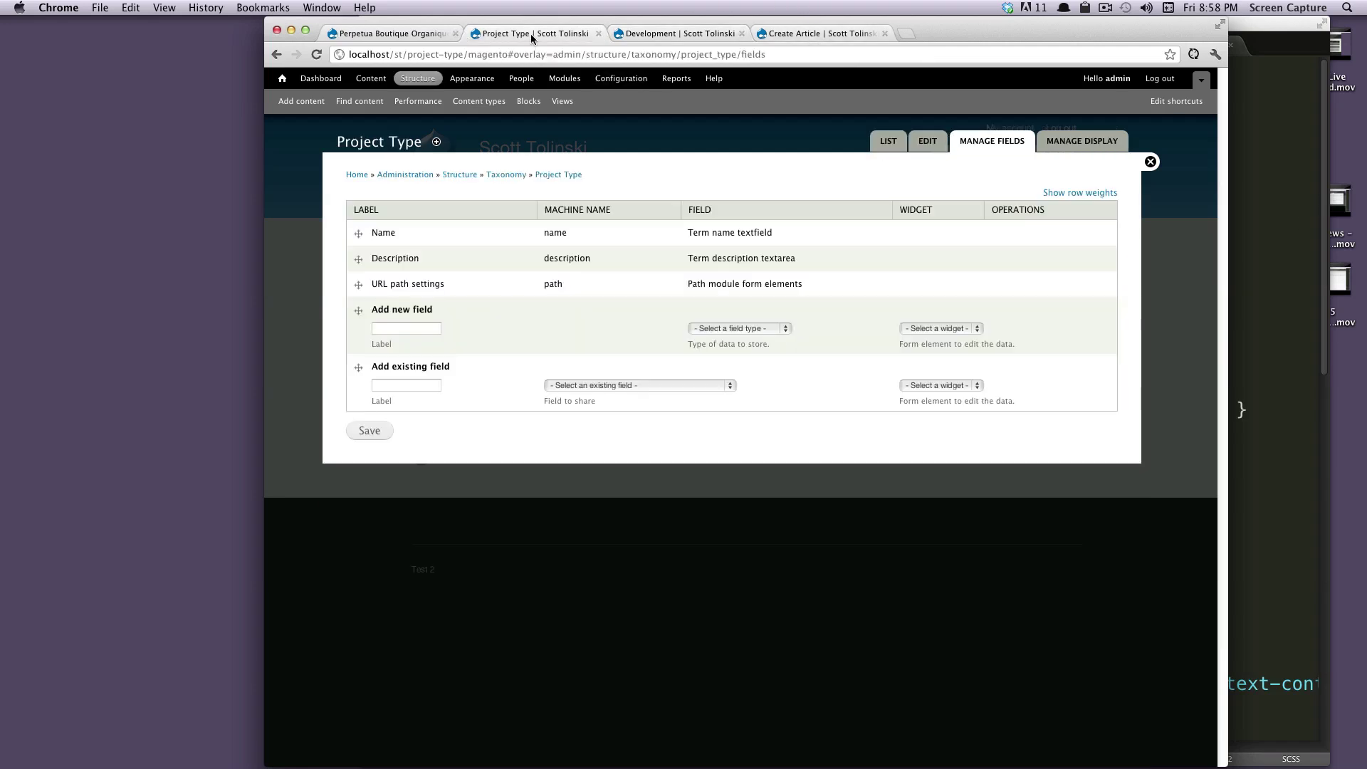
left_click(714, 329)
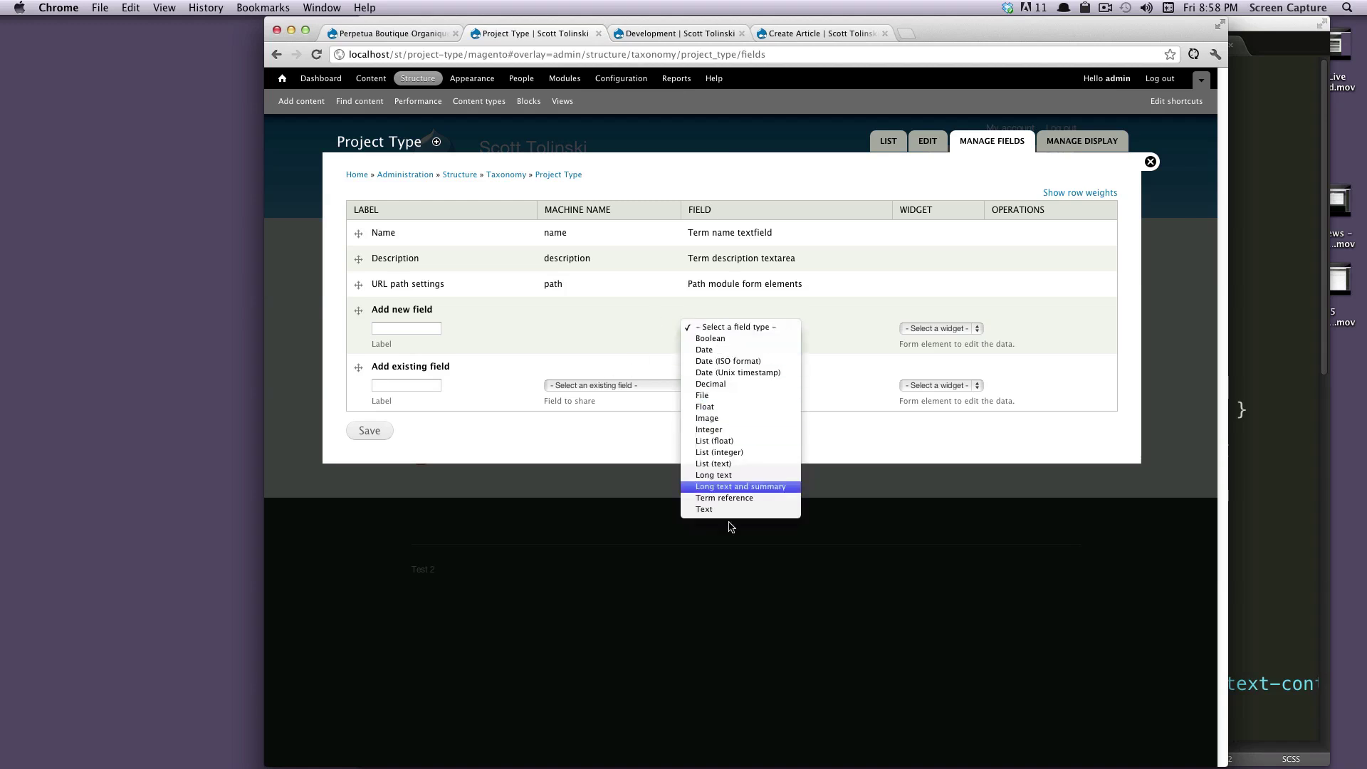
left_click(717, 350)
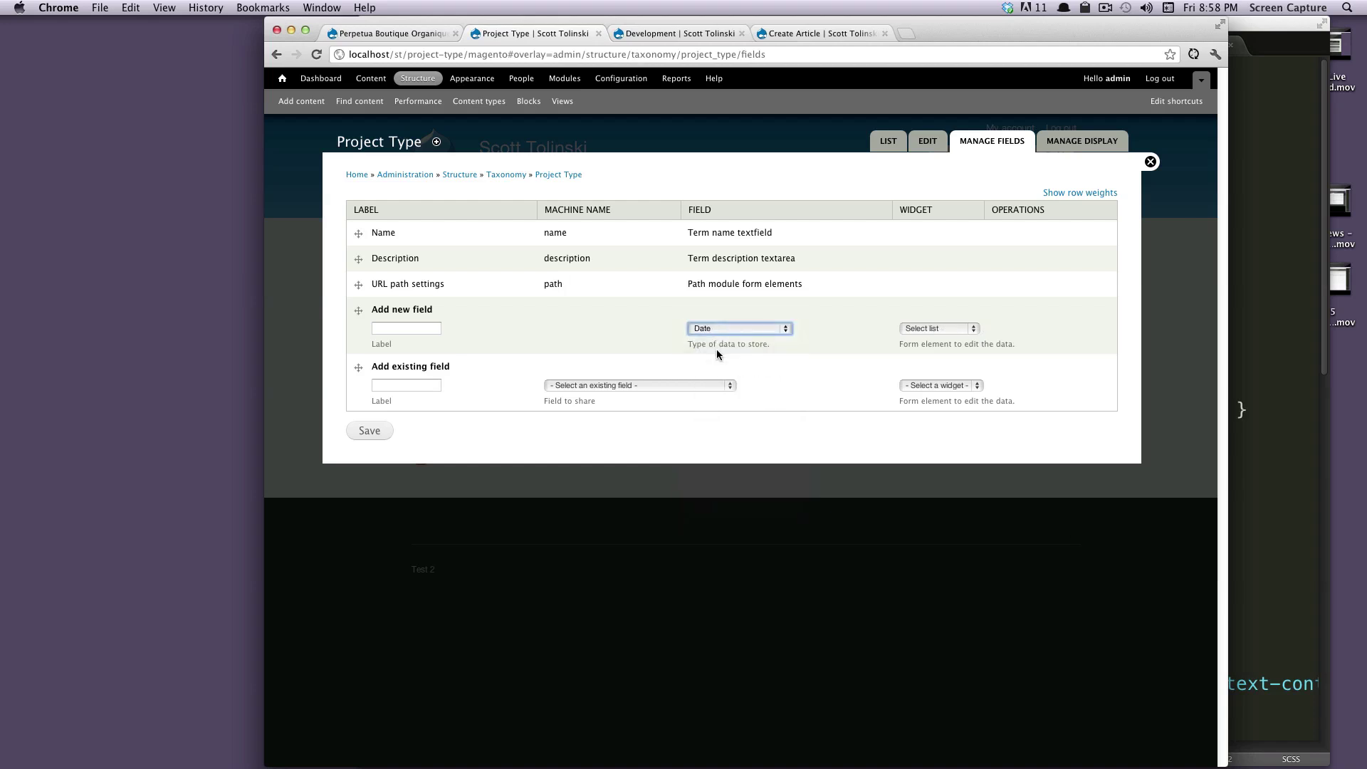
left_click(414, 327)
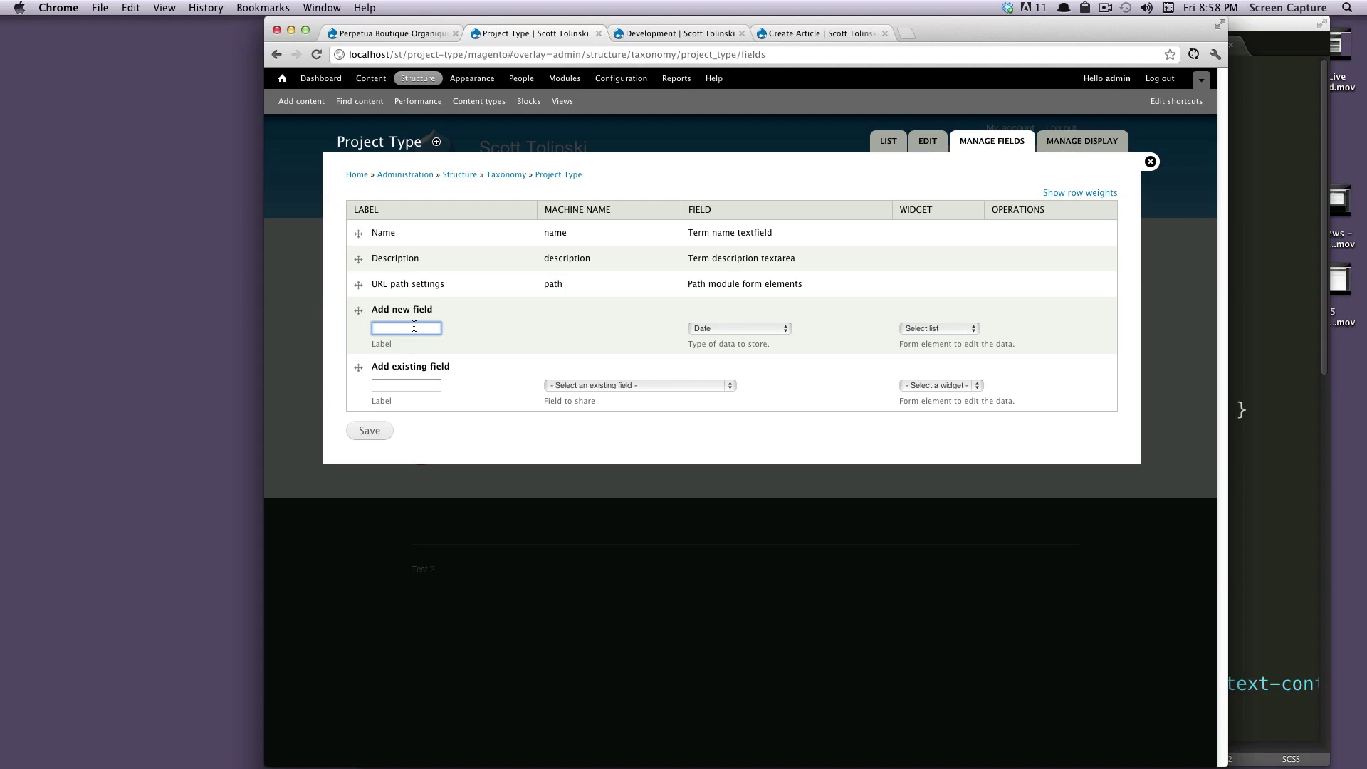
left_click(716, 331)
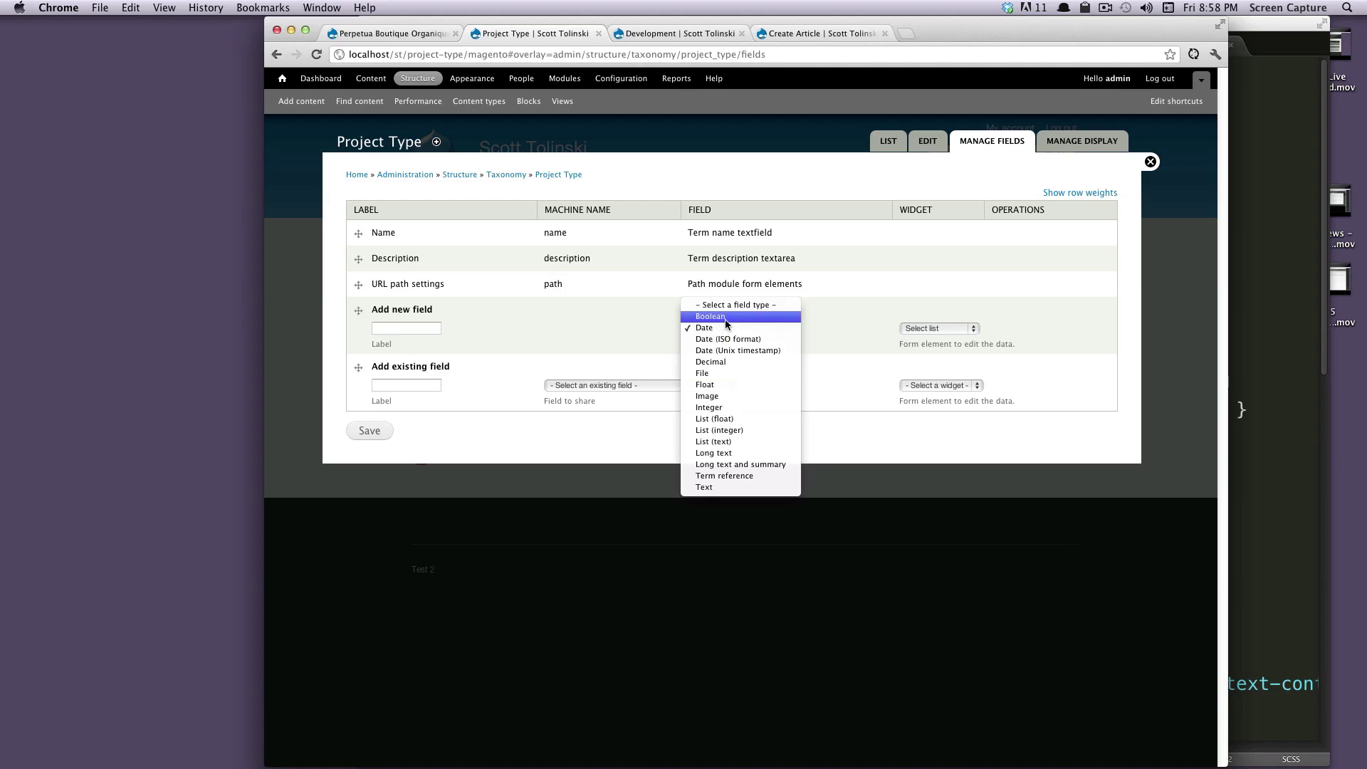
left_click(726, 328)
left_click(434, 329)
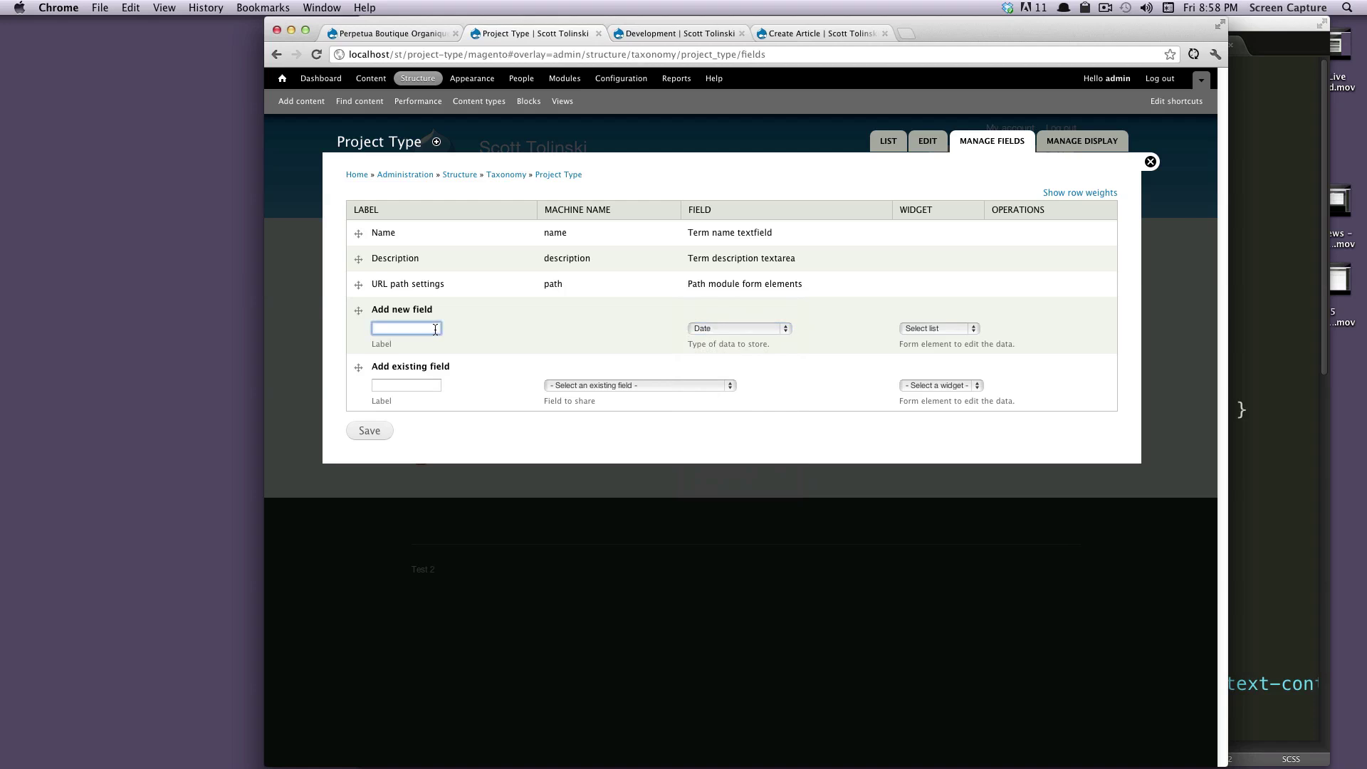
type("Tax Date")
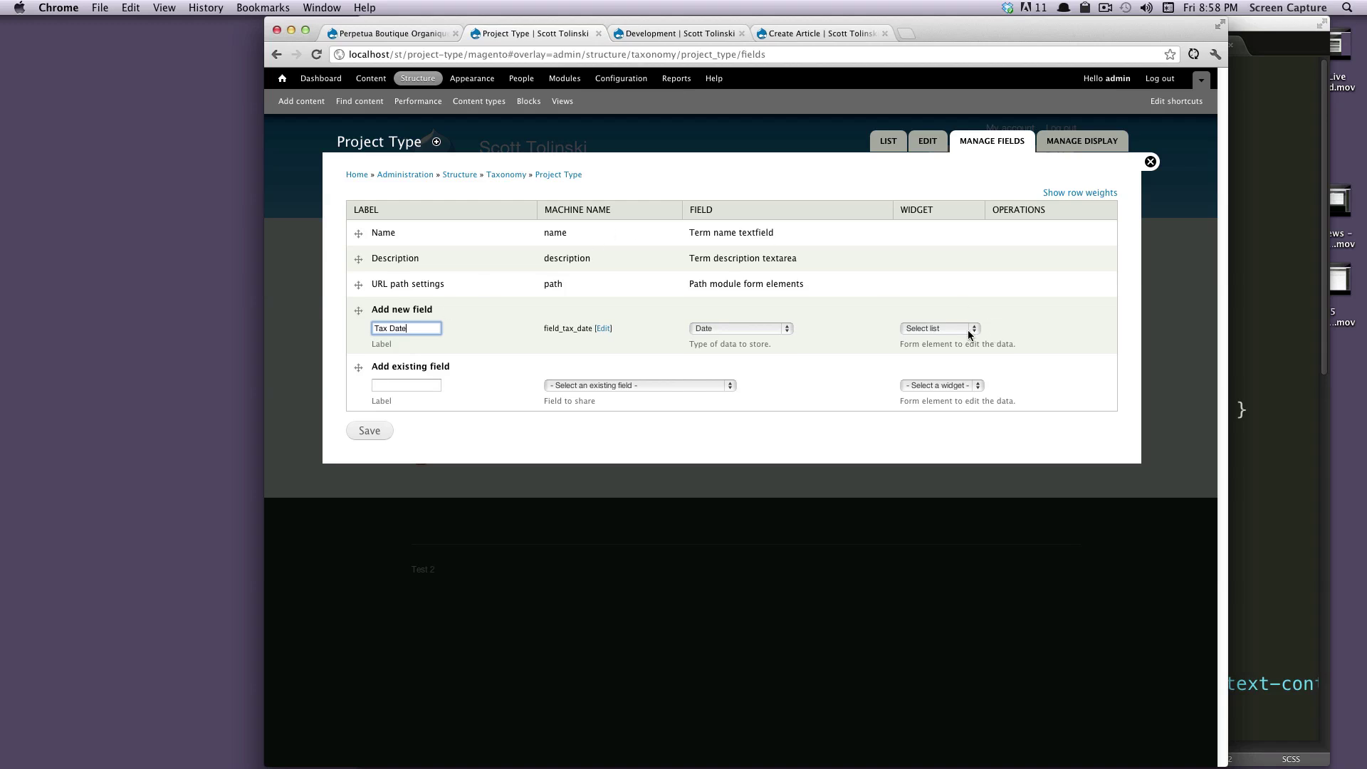
left_click(967, 328)
left_click(925, 328)
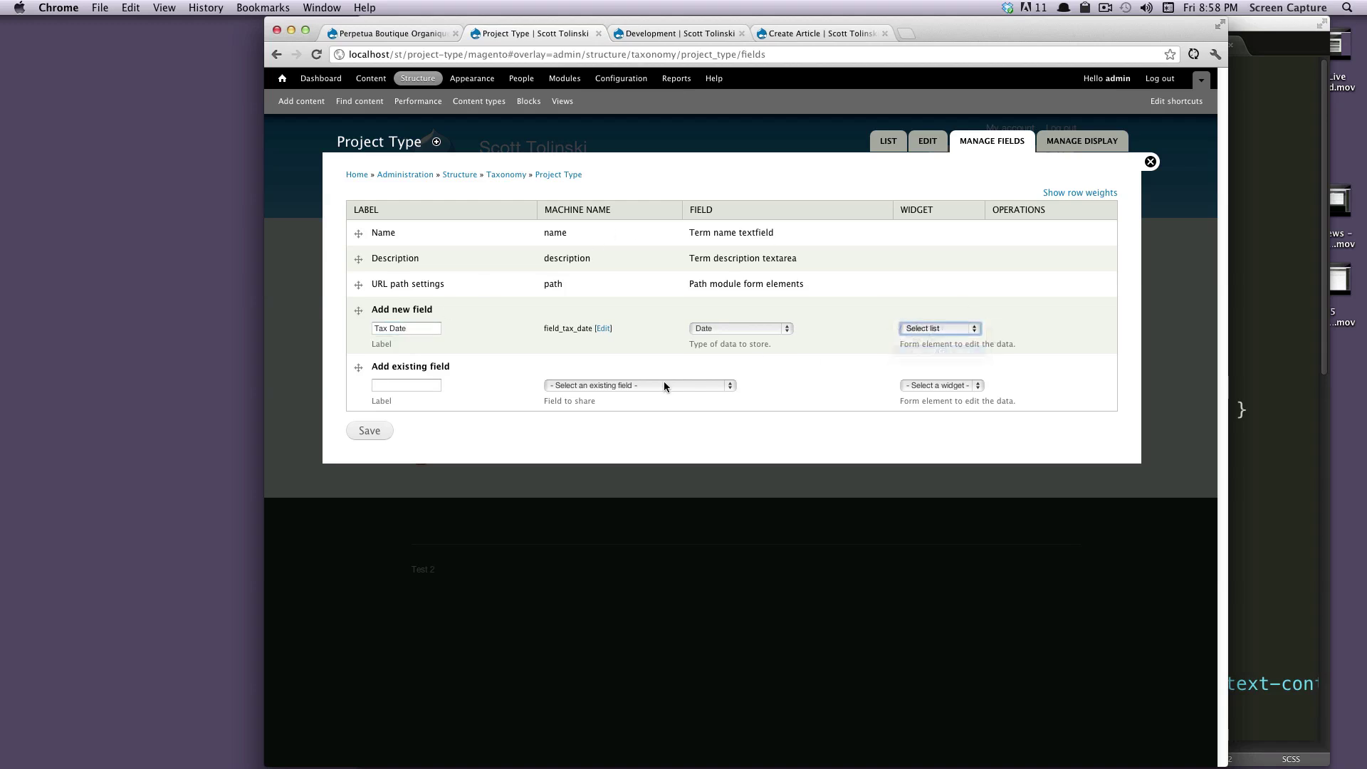
- Save the Tax Date field, its field settings, and its Project Type settings
left_click(377, 421)
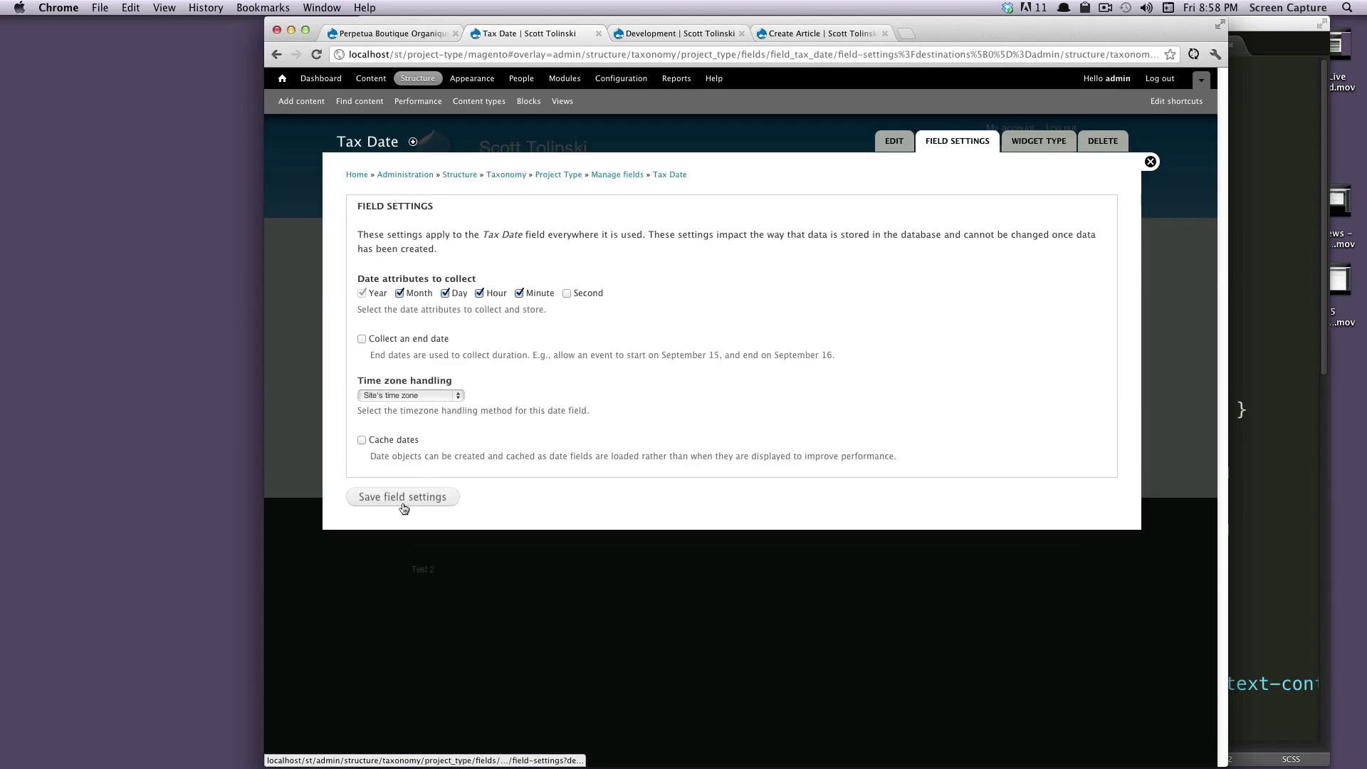
left_click(403, 504)
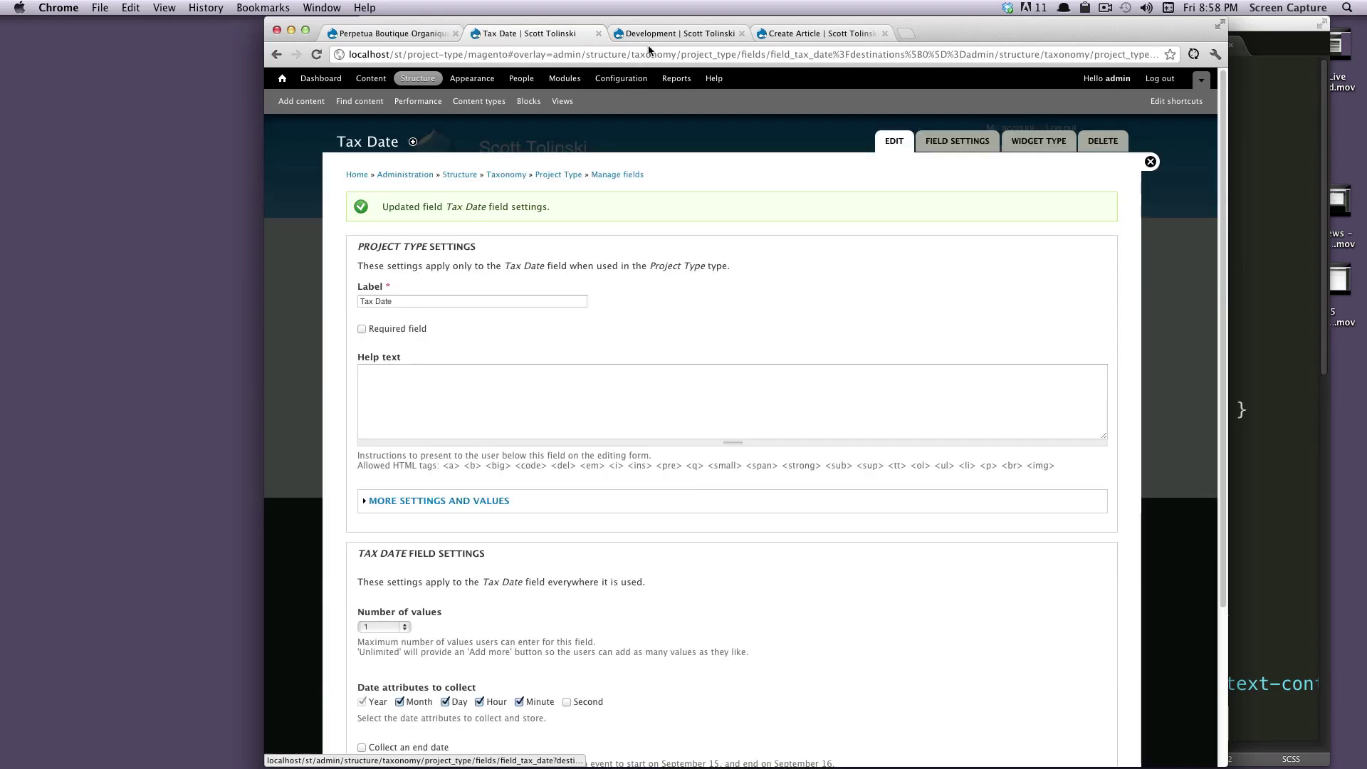
left_click(648, 37)
left_click(532, 36)
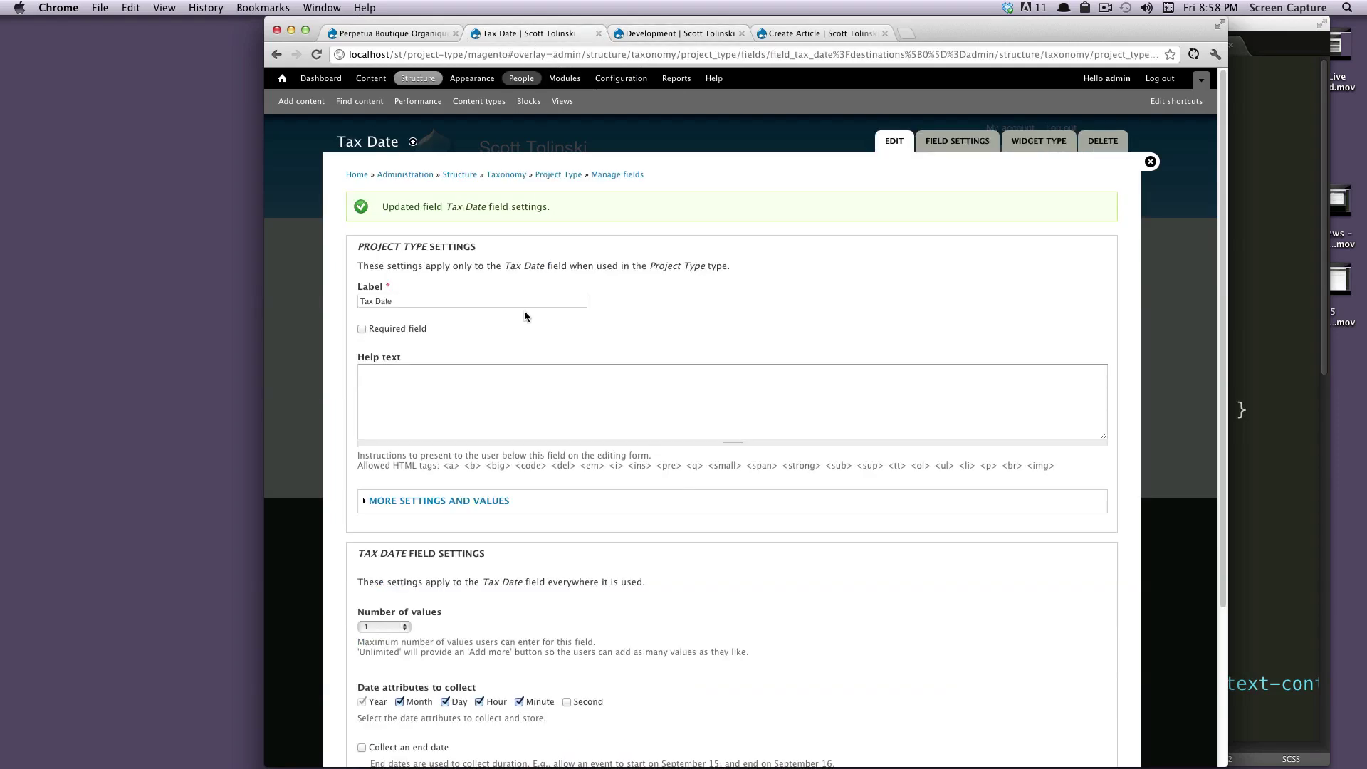
scroll(524, 311, "down", 5)
left_click(385, 704)
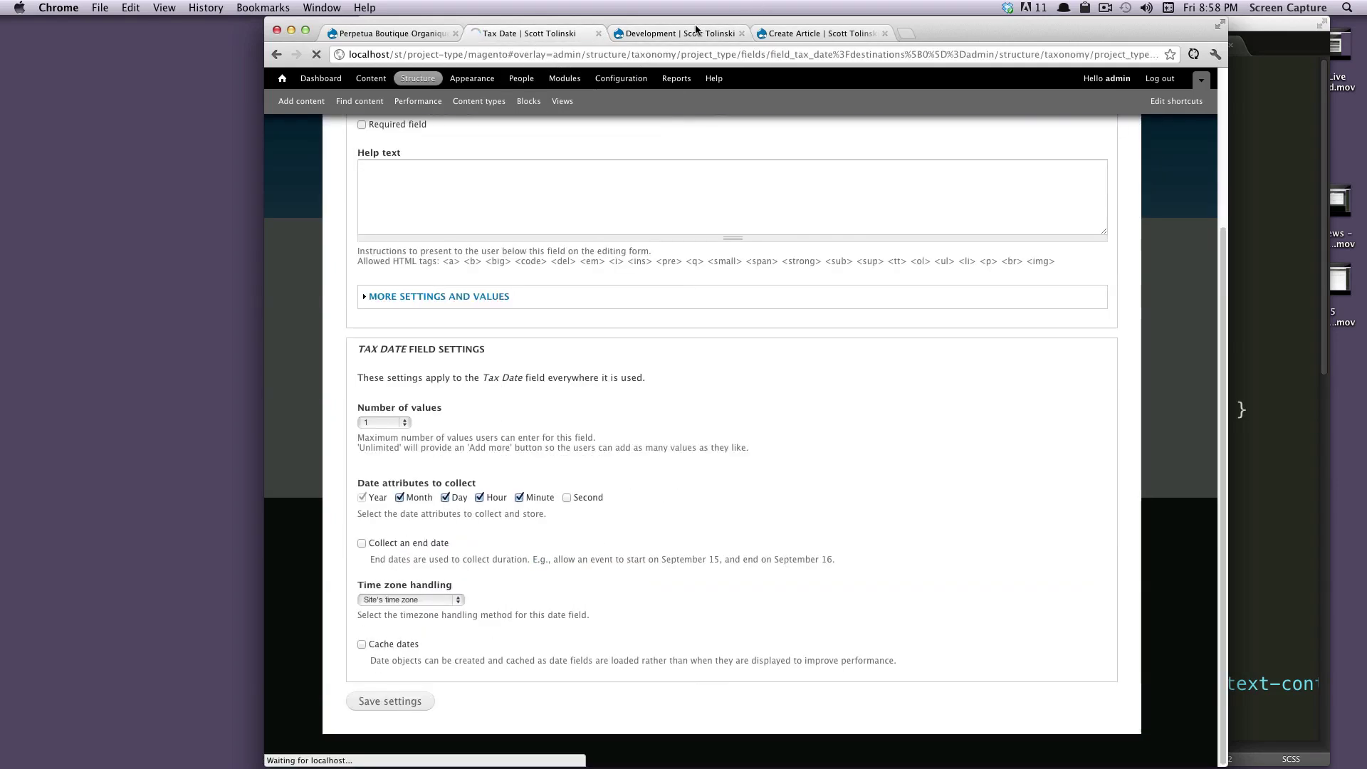
left_click(694, 32)
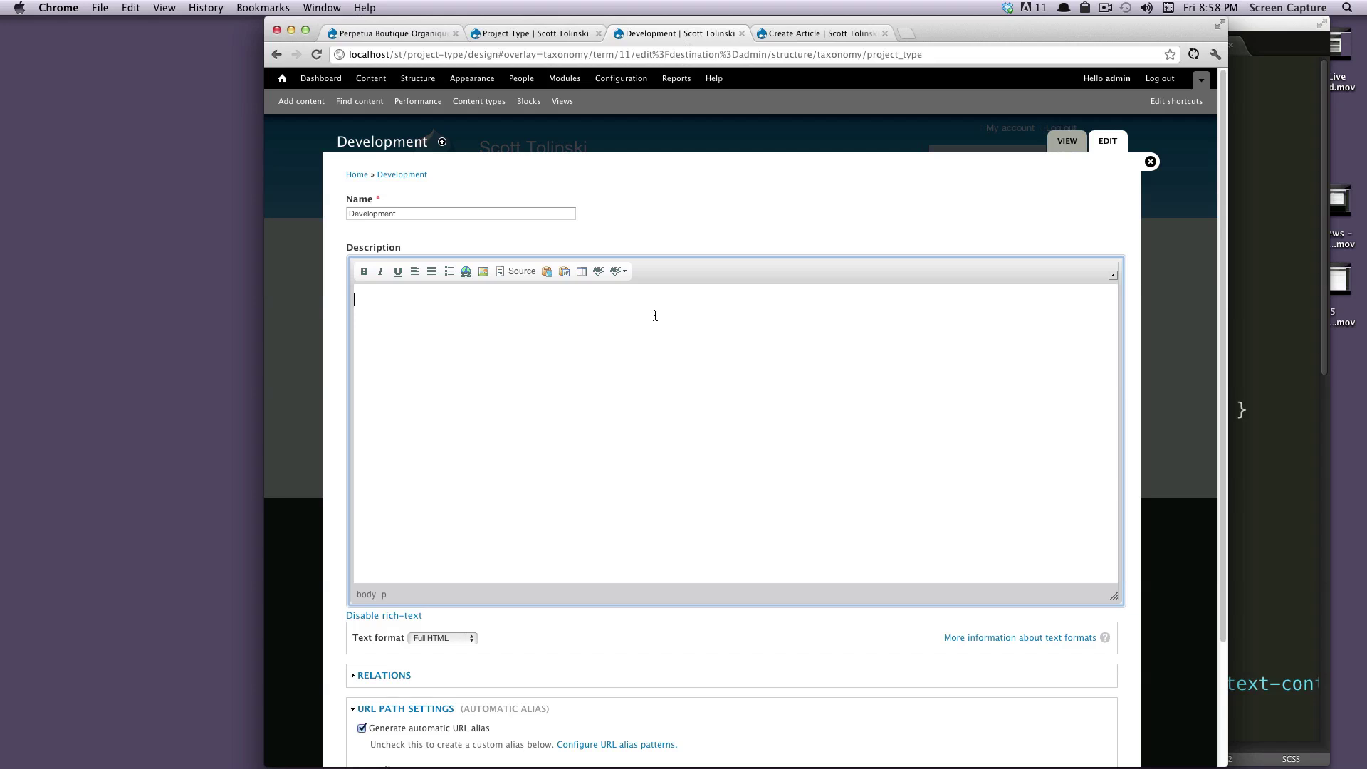
- Reload the Development term form and pick 24 May 2012 as its Tax Date
key("super+r")
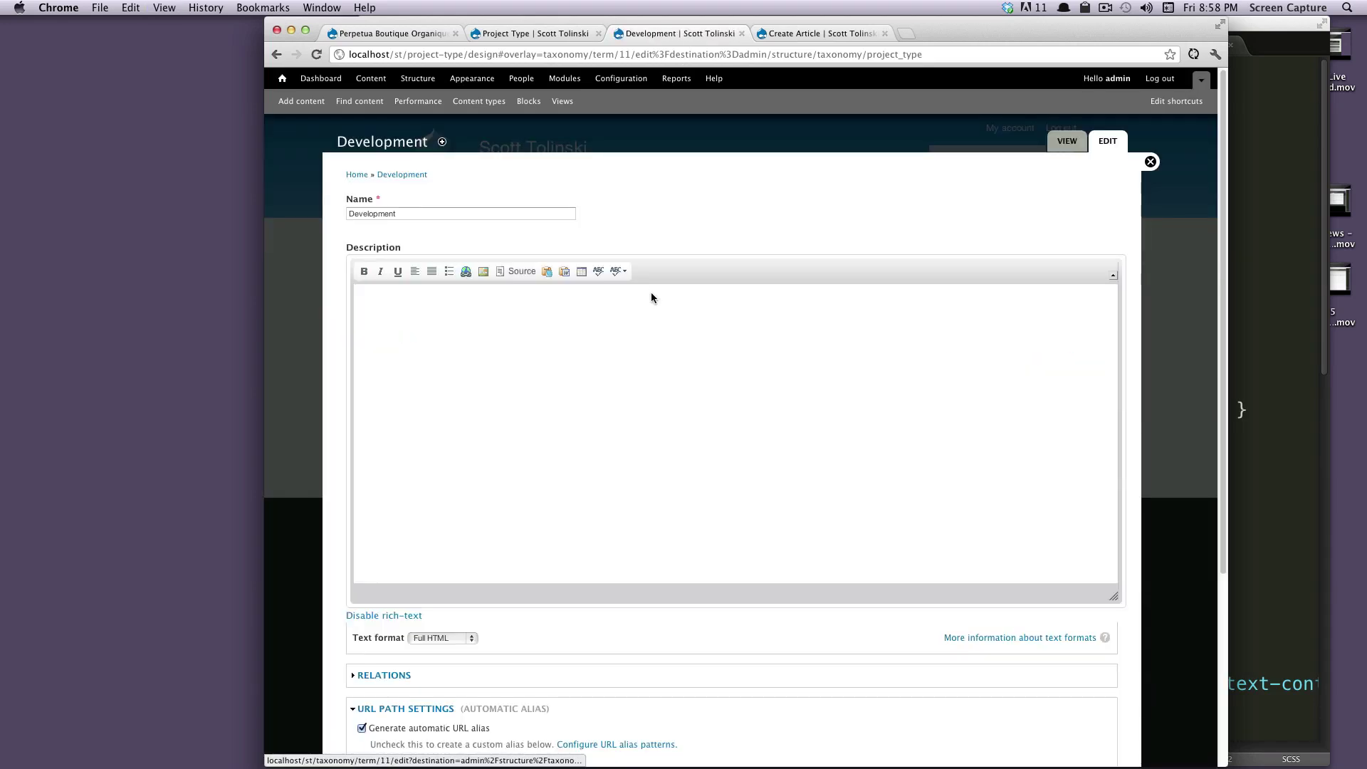
scroll(603, 426, "down", 3)
scroll(592, 447, "down", 2)
left_click(391, 631)
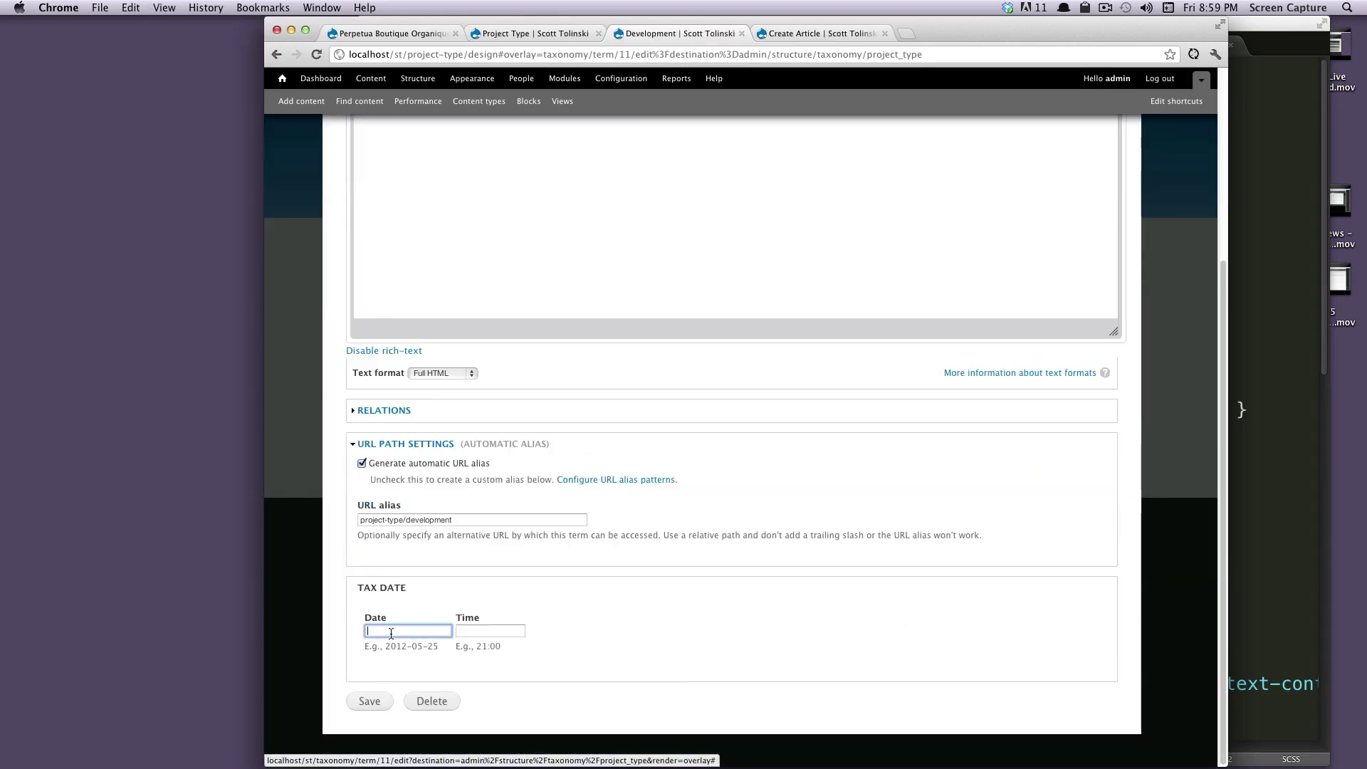
left_click(470, 592)
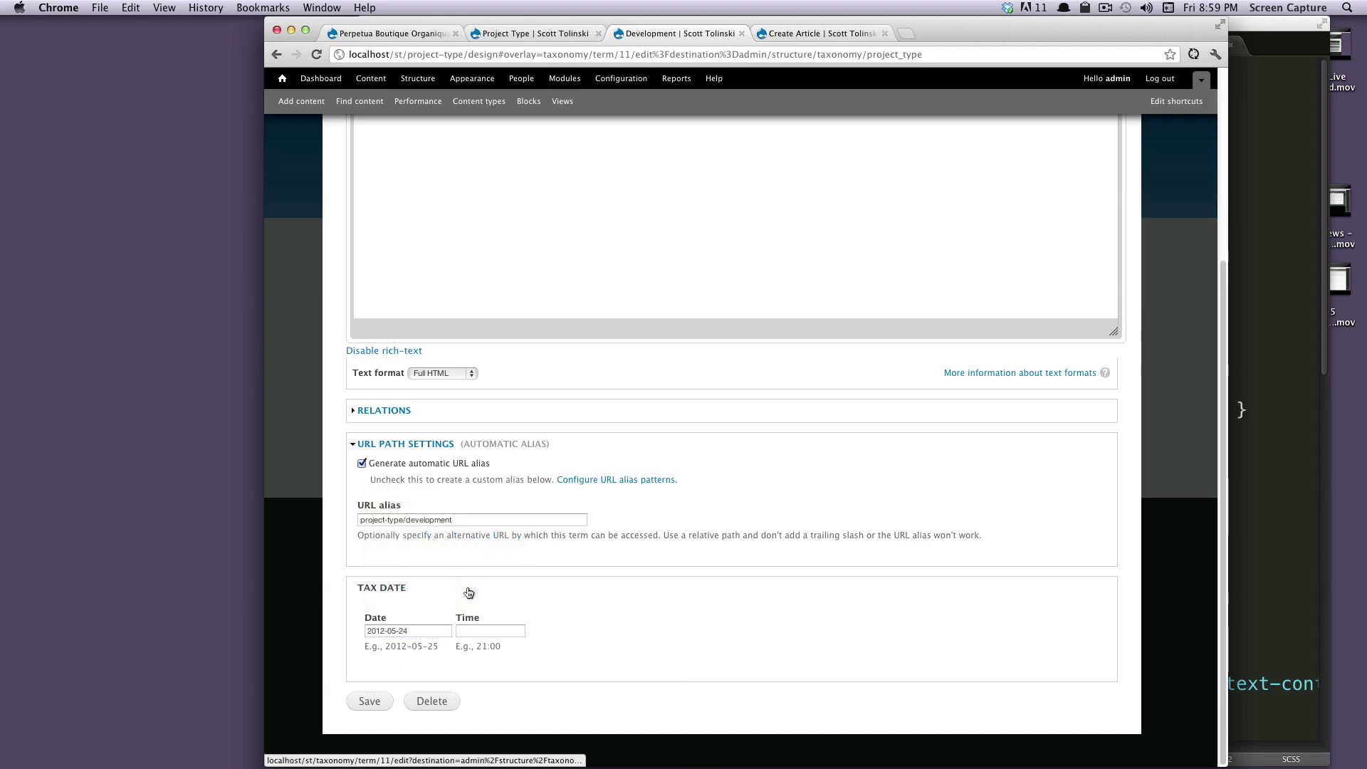
left_click(425, 631)
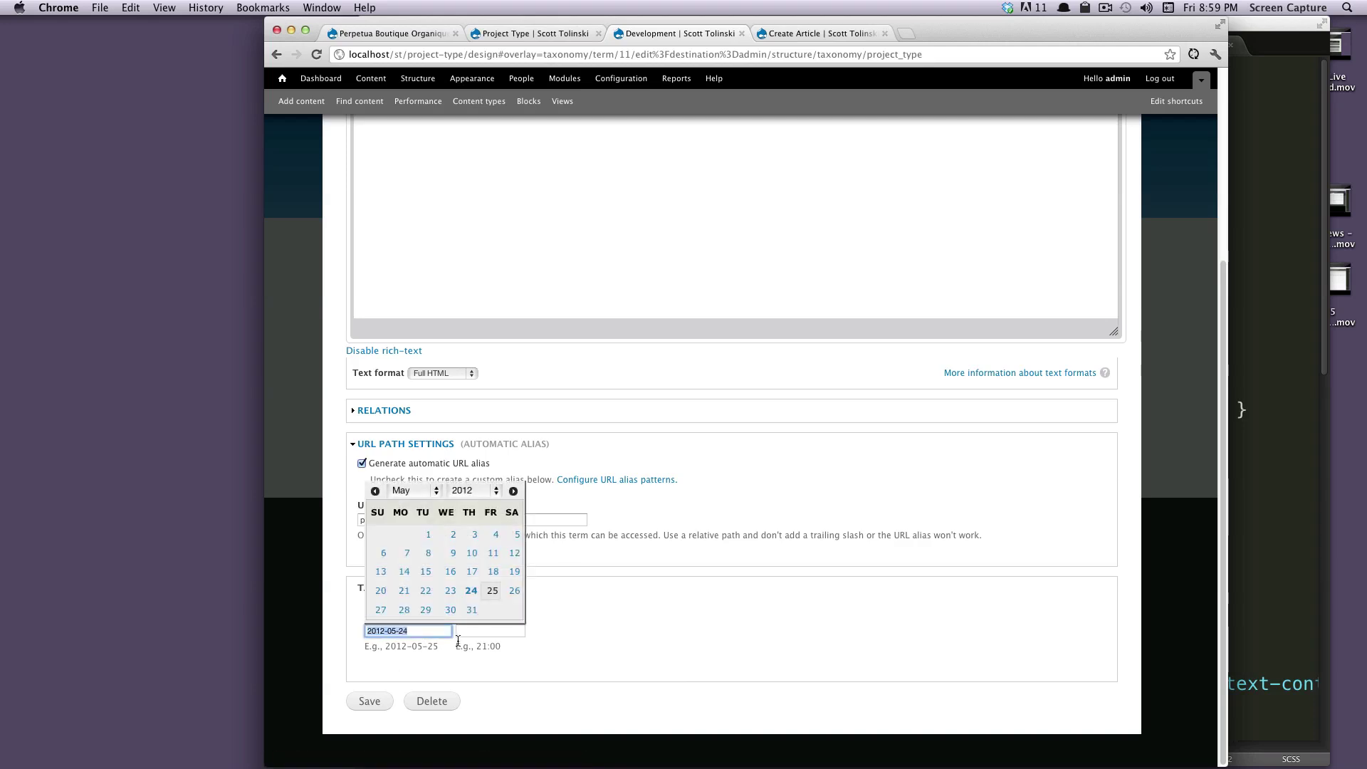
left_click(648, 641)
scroll(634, 577, "up", 5)
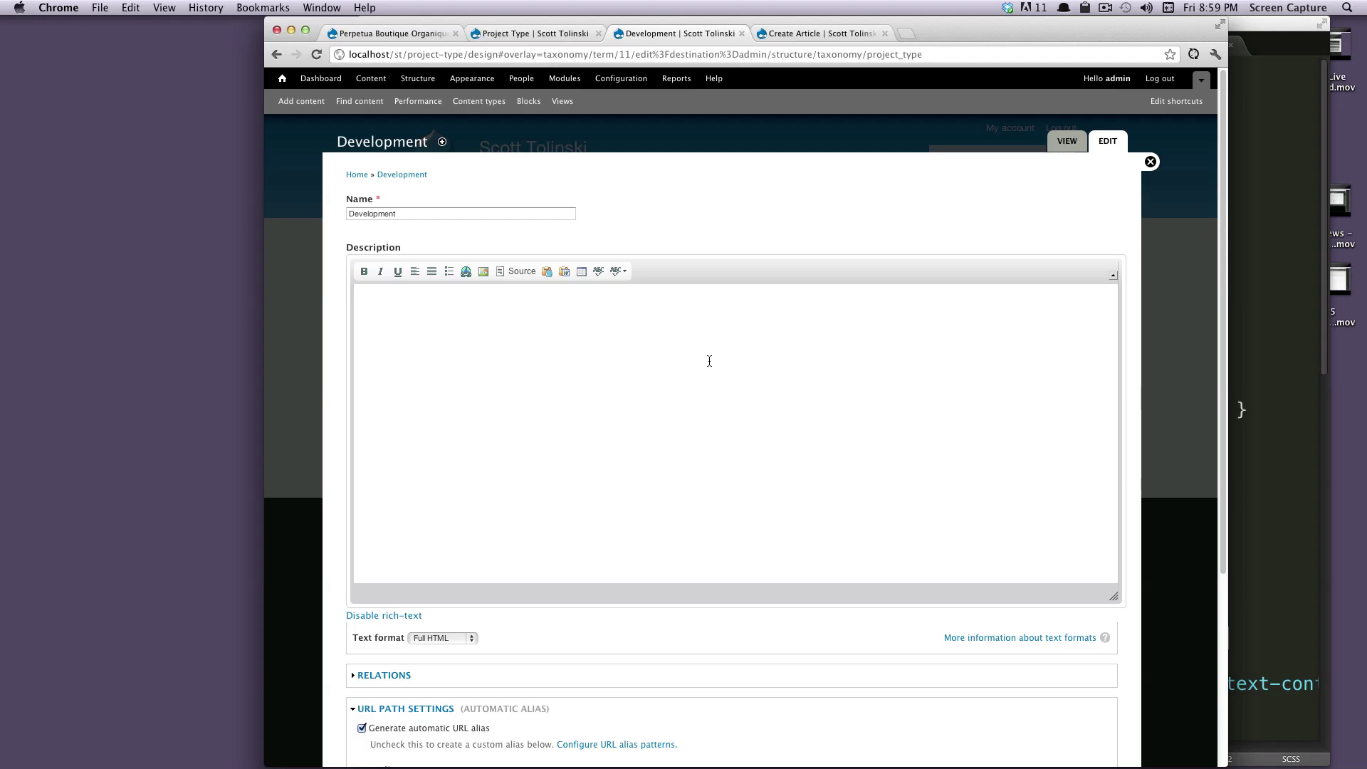
scroll(709, 361, "down", 5)
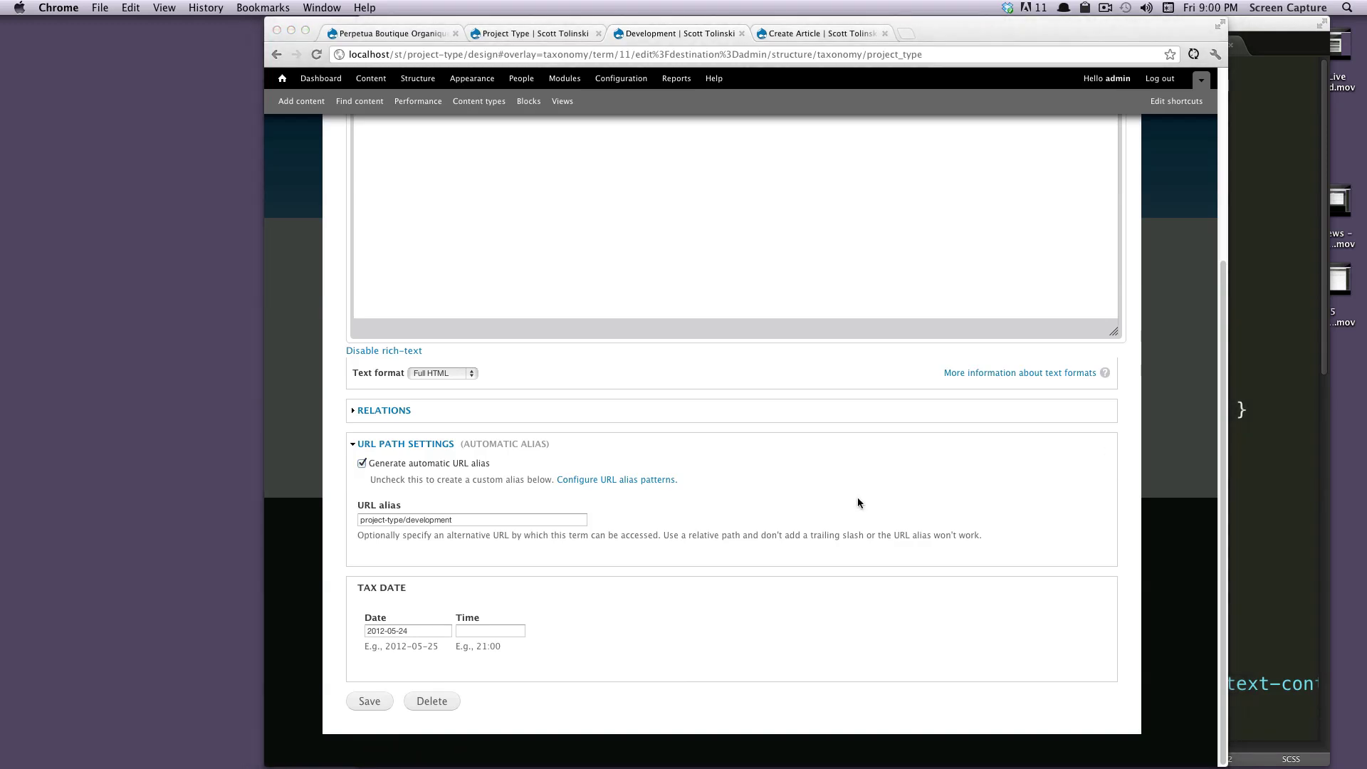
scroll(857, 498, "up", 5)
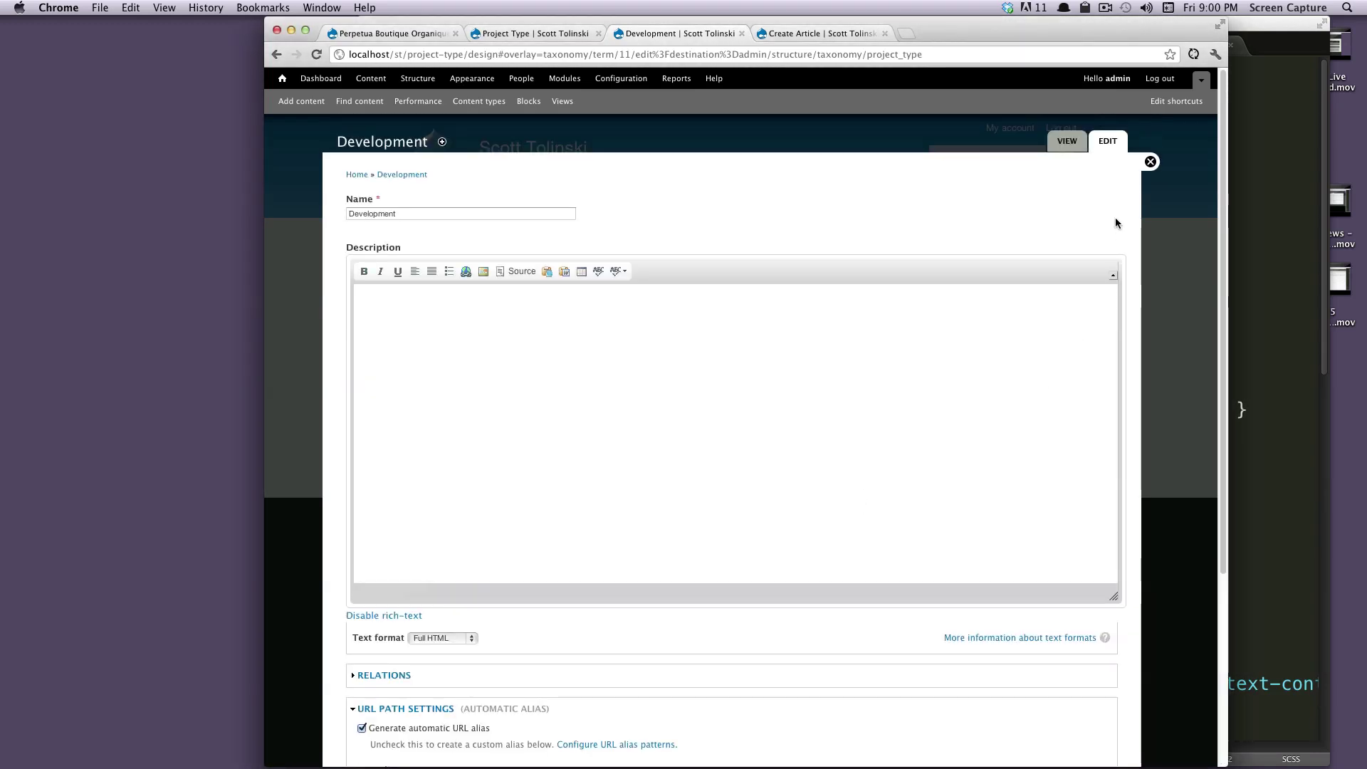